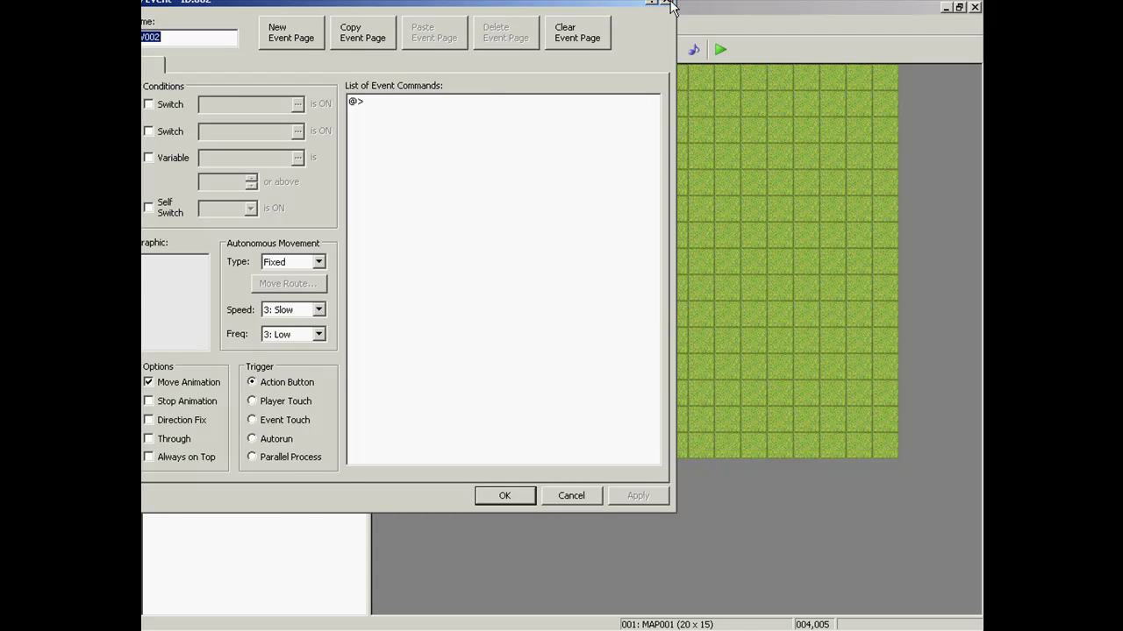
Create a new event on map tile 004,005 and open its graphic selection.
{"action": "left_click", "coordinate": [666, 3]}
{"action": "double_click", "coordinate": [491, 213]}
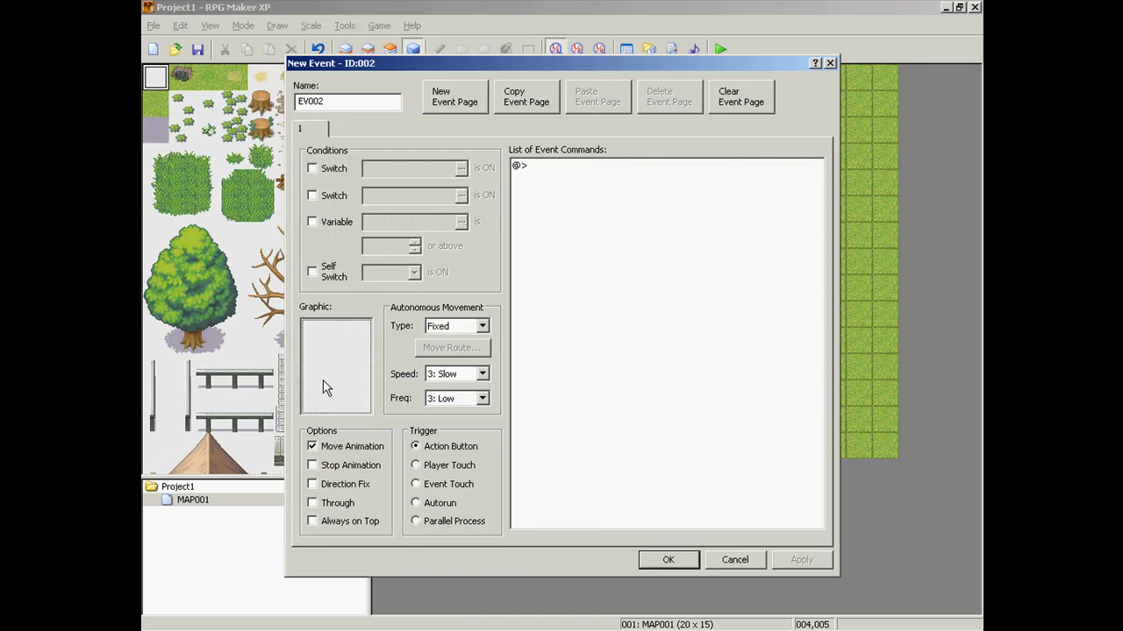
{"action": "double_click", "coordinate": [322, 386]}
Look through the character graphics, from the animals, chests and switches down to the Support sets, for a necklace sprite.
{"action": "left_click", "coordinate": [421, 201]}
{"action": "left_click_drag", "start_coordinate": [451, 173], "coordinate": [463, 419]}
{"action": "left_click", "coordinate": [434, 321]}
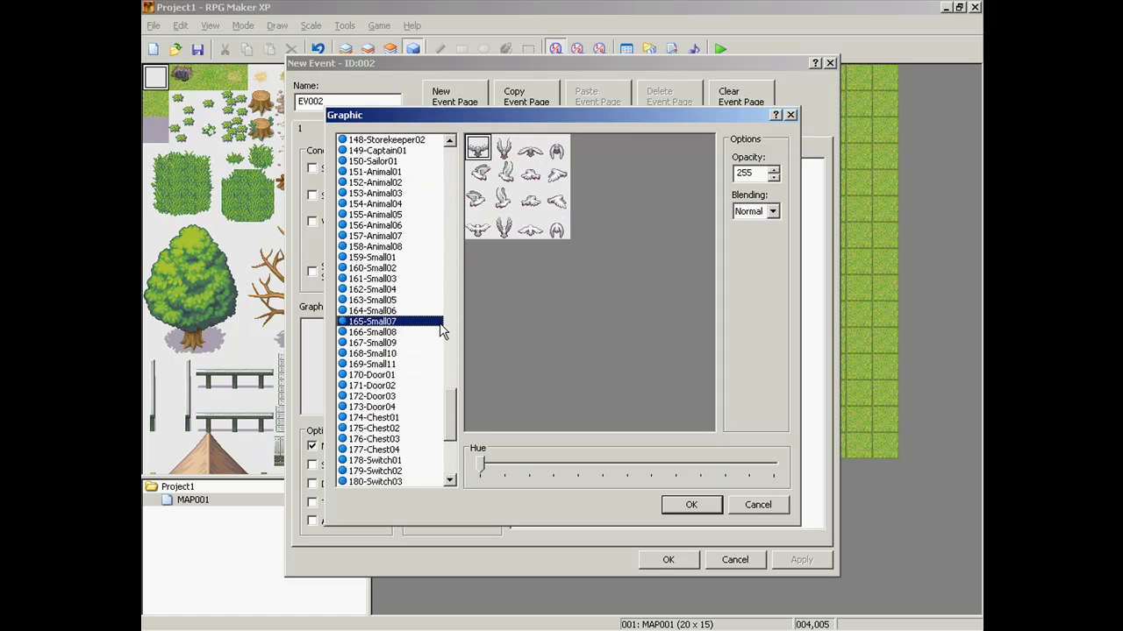
{"action": "left_click", "coordinate": [406, 291]}
{"action": "left_click", "coordinate": [412, 407]}
{"action": "scroll", "coordinate": [412, 410], "scroll_direction": "down", "scroll_amount": 1}
{"action": "left_click", "coordinate": [407, 418]}
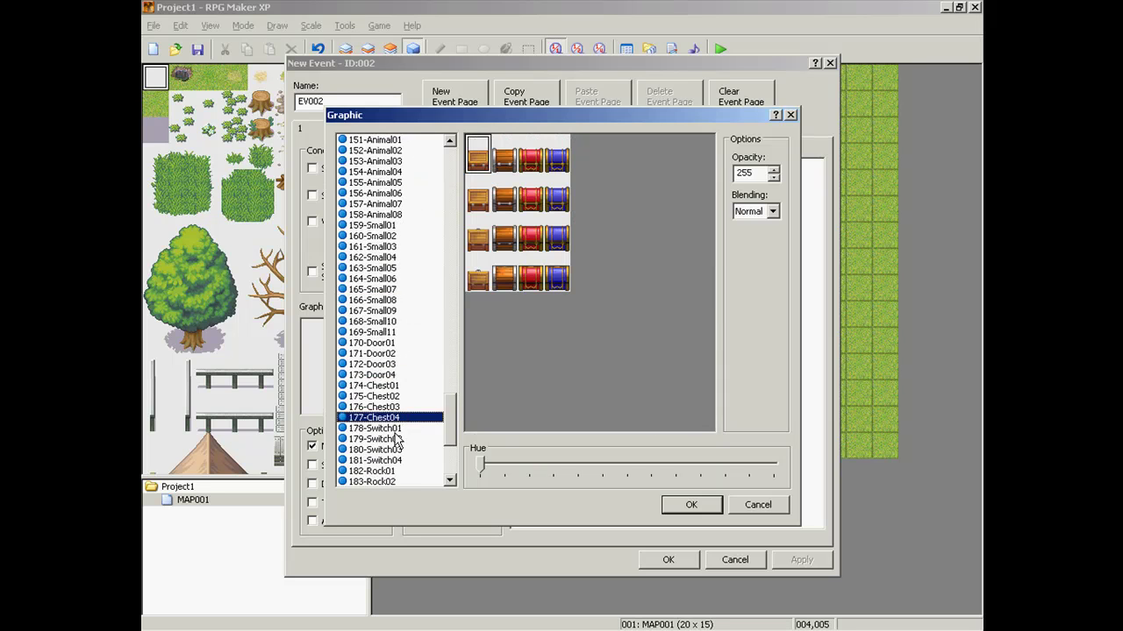
{"action": "scroll", "coordinate": [399, 438], "scroll_direction": "down", "scroll_amount": 1}
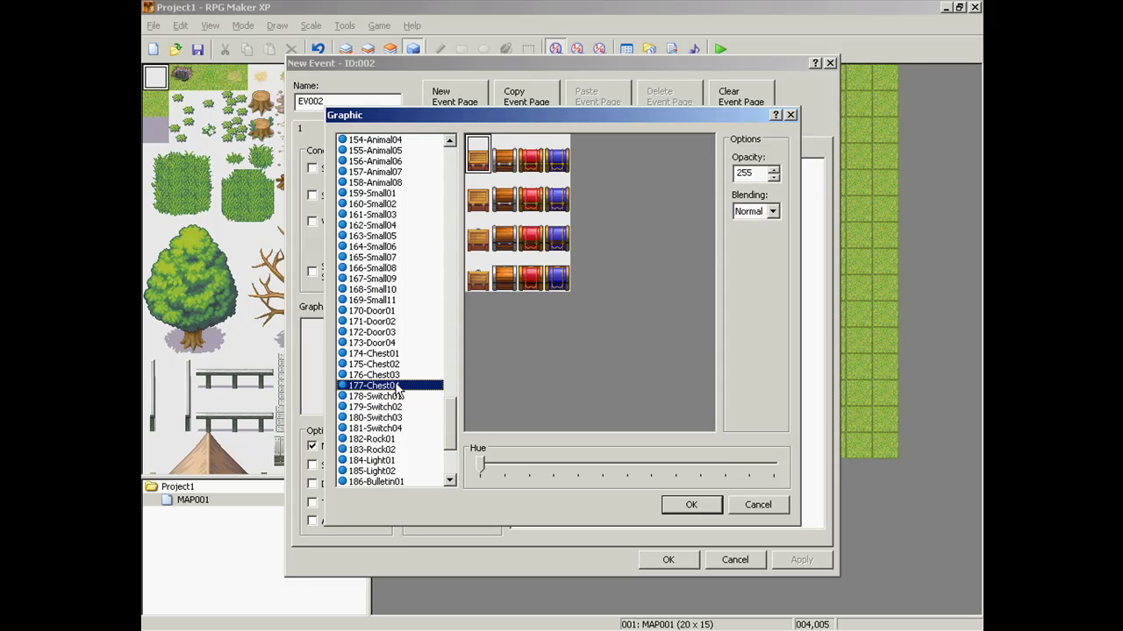
{"action": "left_click", "coordinate": [392, 461]}
{"action": "scroll", "coordinate": [392, 403], "scroll_direction": "down", "scroll_amount": 2}
{"action": "scroll", "coordinate": [390, 430], "scroll_direction": "down", "scroll_amount": 1}
{"action": "key", "text": "Down"}
{"action": "key", "text": "Down"}
{"action": "key", "text": "Down"}
{"action": "key", "text": "Down"}
{"action": "key", "text": "Down"}
{"action": "key", "text": "Down"}
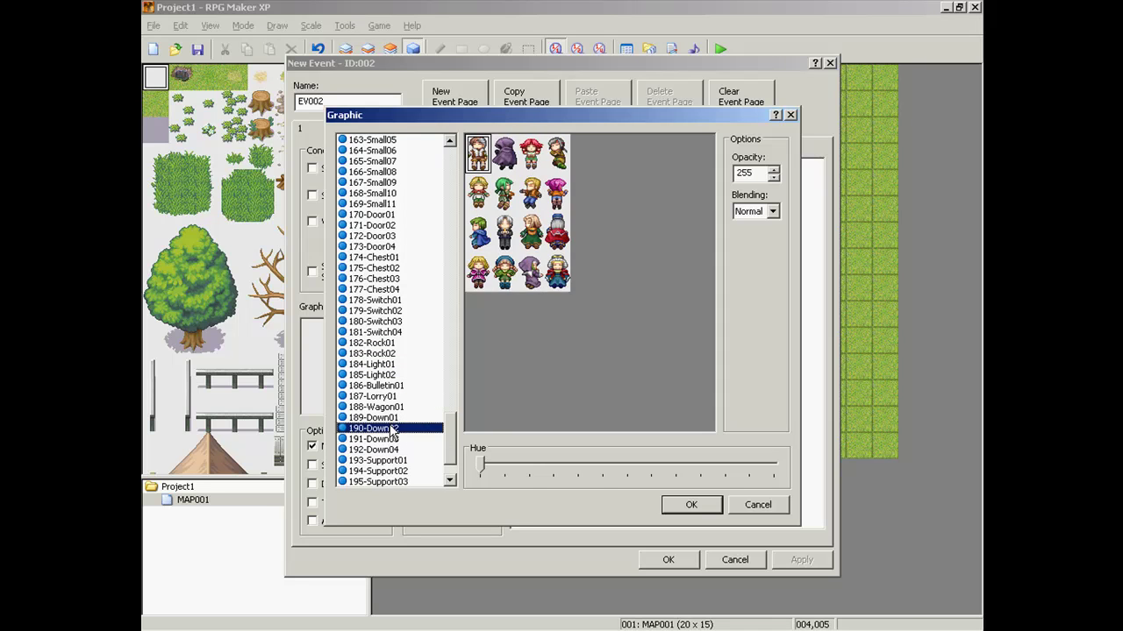
{"action": "left_click", "coordinate": [400, 418]}
{"action": "left_click", "coordinate": [399, 407]}
{"action": "left_click", "coordinate": [399, 450]}
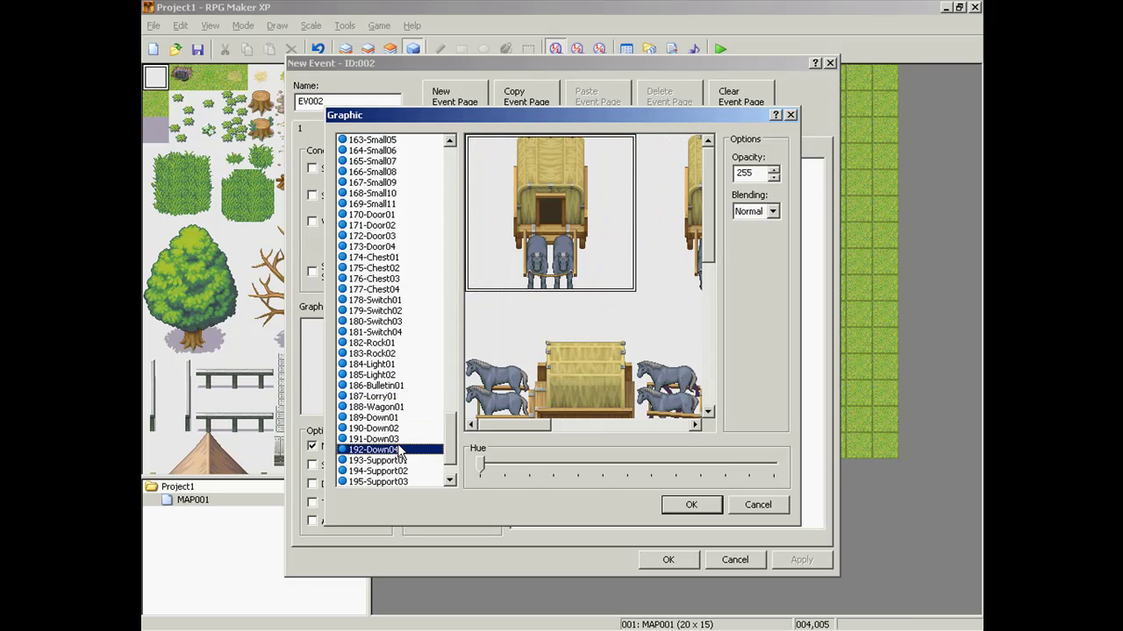
{"action": "key", "text": "Down"}
{"action": "key", "text": "Down"}
{"action": "scroll", "coordinate": [395, 482], "scroll_direction": "down", "scroll_amount": 1}
{"action": "key", "text": "Down"}
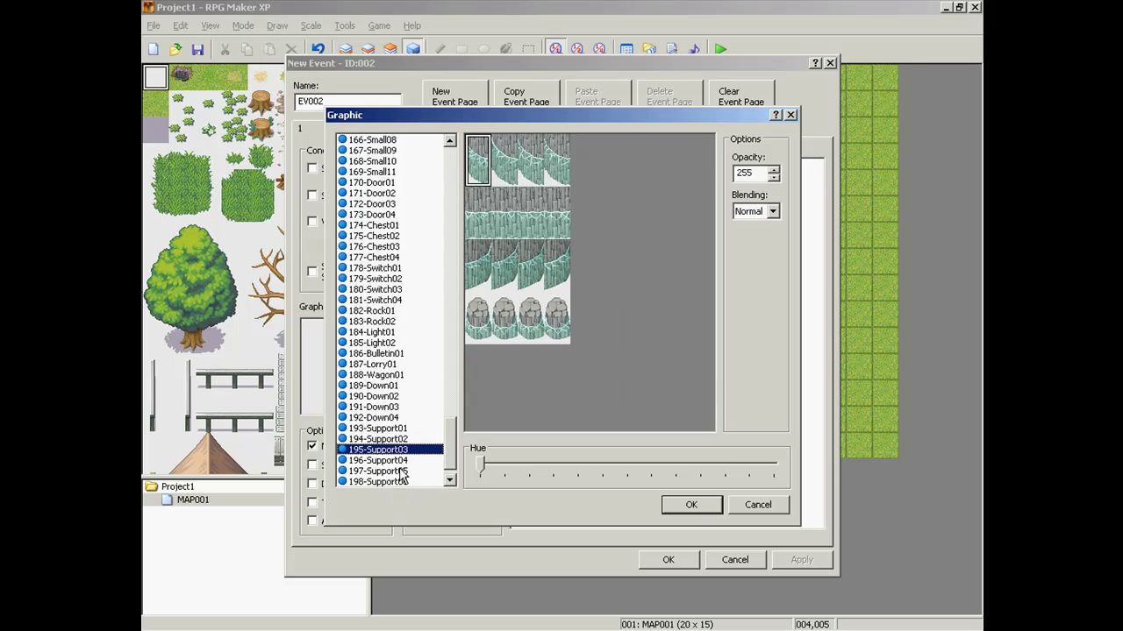
{"action": "key", "text": "Down"}
{"action": "key", "text": "Down"}
{"action": "key", "text": "Down"}
{"action": "key", "text": "Down"}
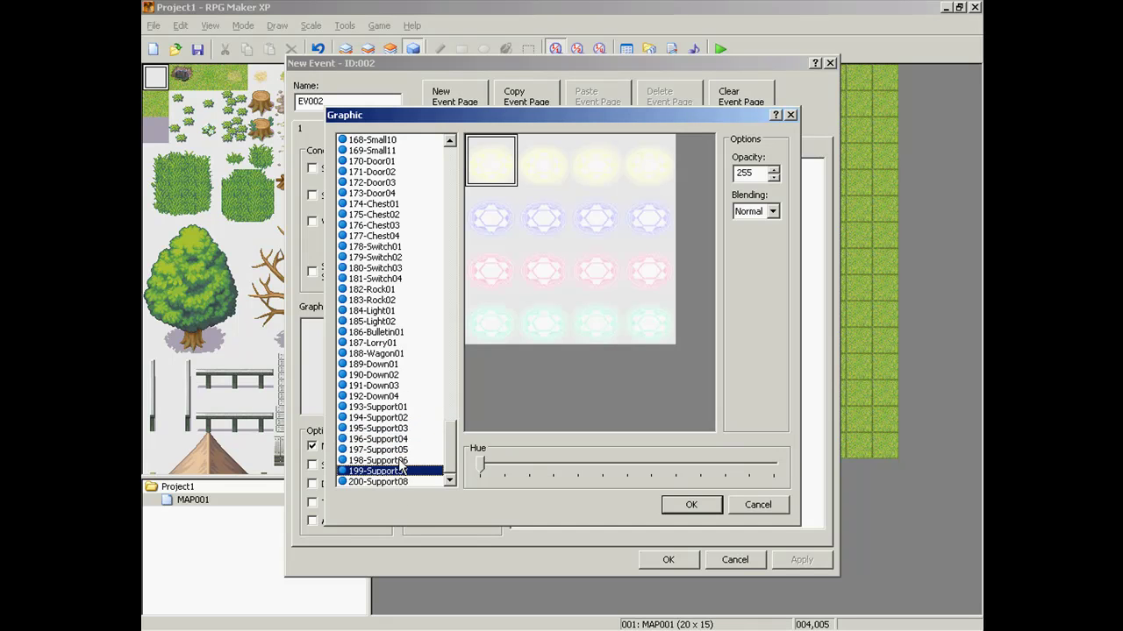
Set the event's graphic to the necklace sprite in 200-Support08.
{"action": "left_click", "coordinate": [394, 482]}
{"action": "left_click", "coordinate": [533, 331]}
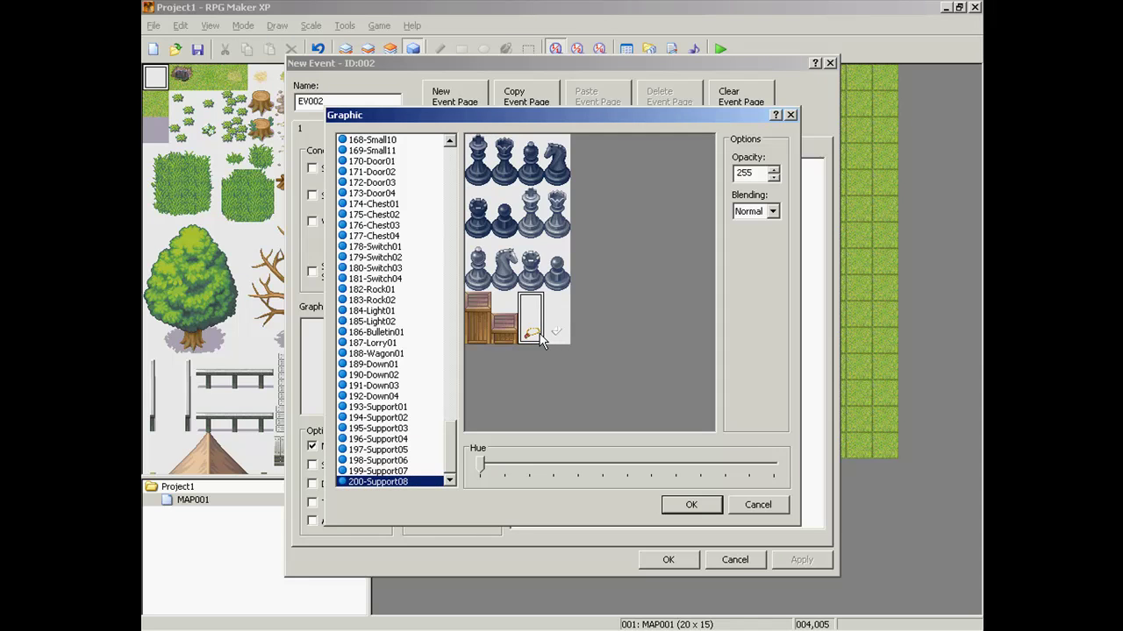
{"action": "double_click", "coordinate": [541, 339]}
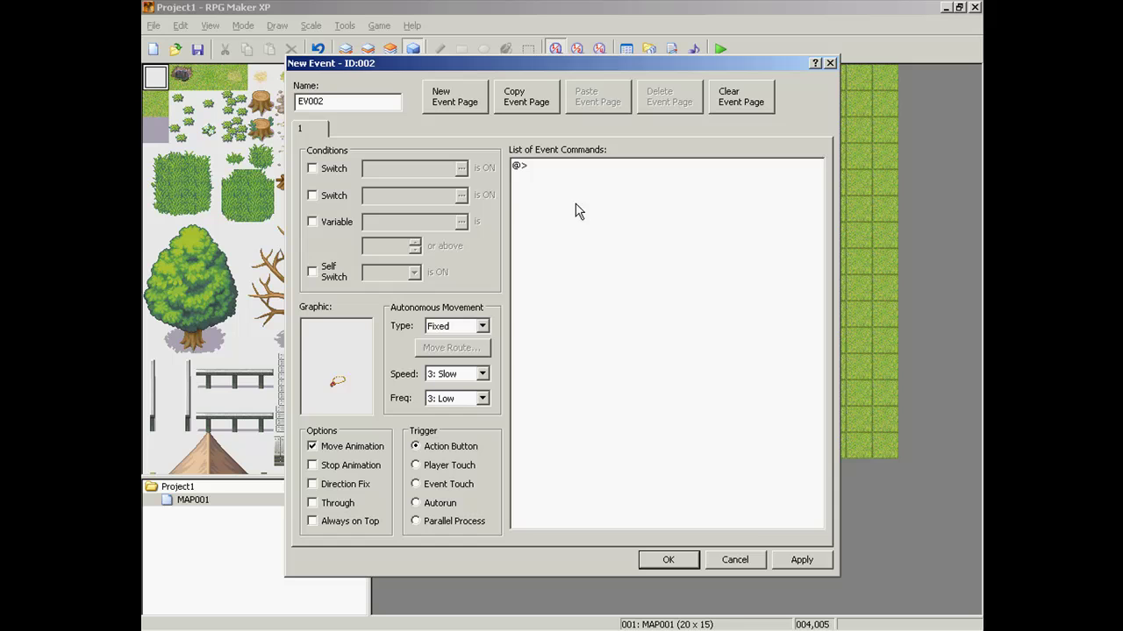
Add a Show Text command to the event reading "you recieved a necklace".
{"action": "double_click", "coordinate": [555, 168]}
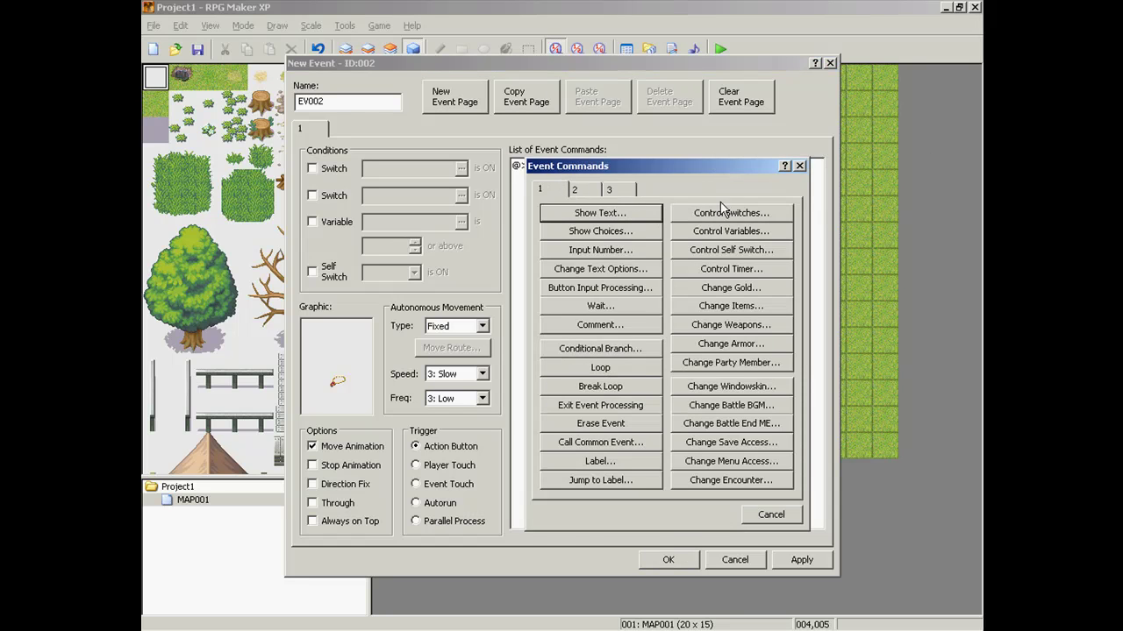
{"action": "left_click", "coordinate": [563, 213]}
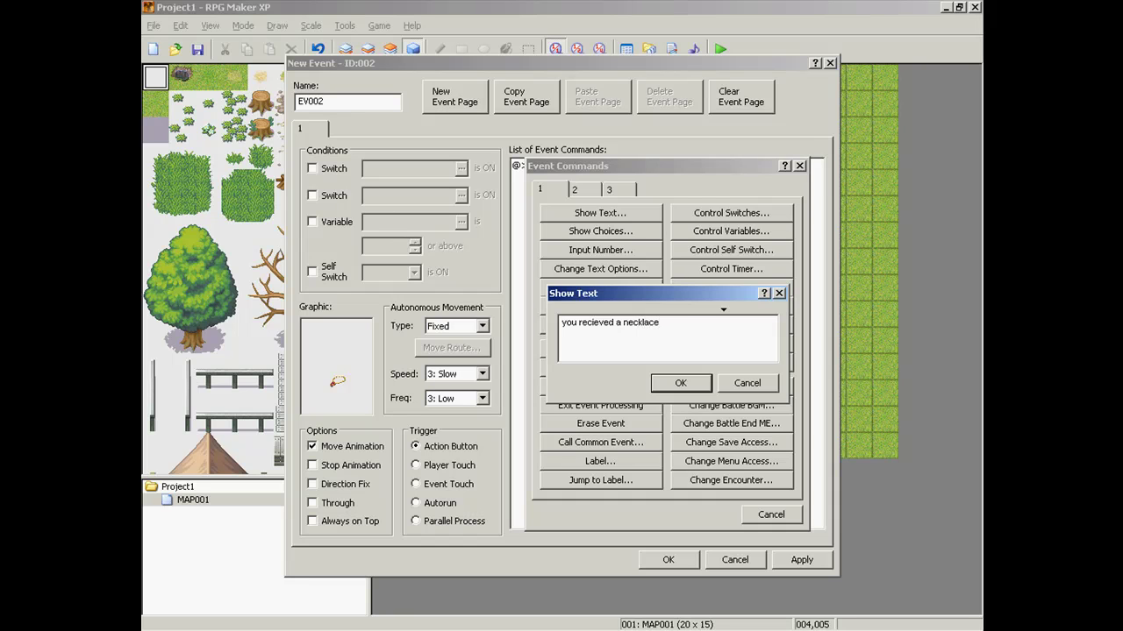
{"action": "left_click", "coordinate": [677, 383]}
Add a Change Items command that increases the Potion by a constant of 1.
{"action": "double_click", "coordinate": [612, 177]}
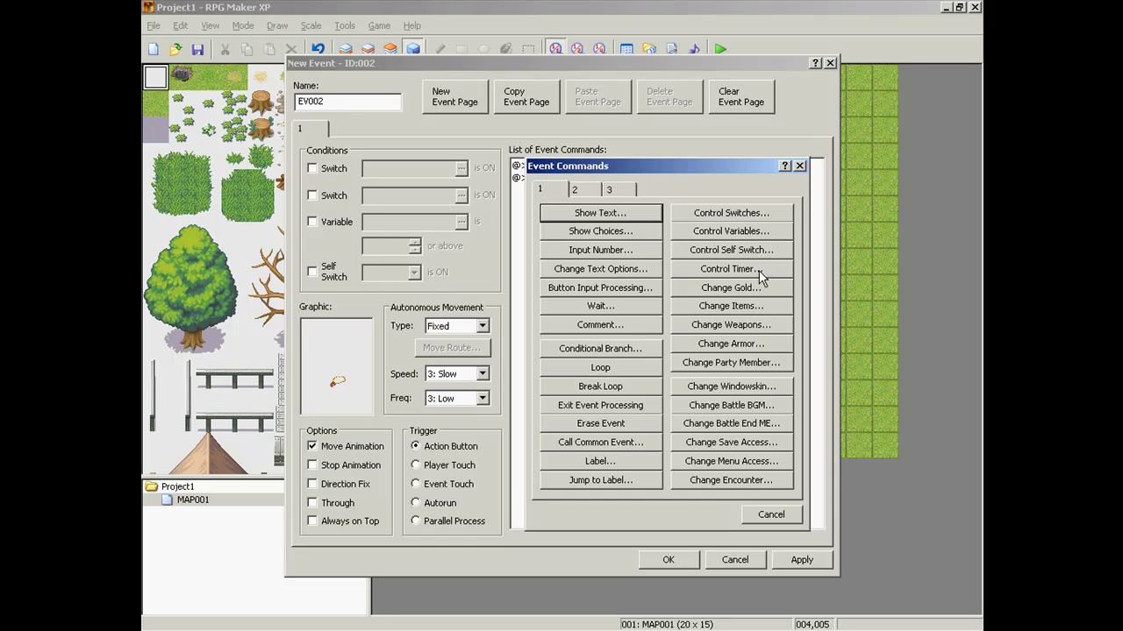
{"action": "left_click", "coordinate": [748, 308]}
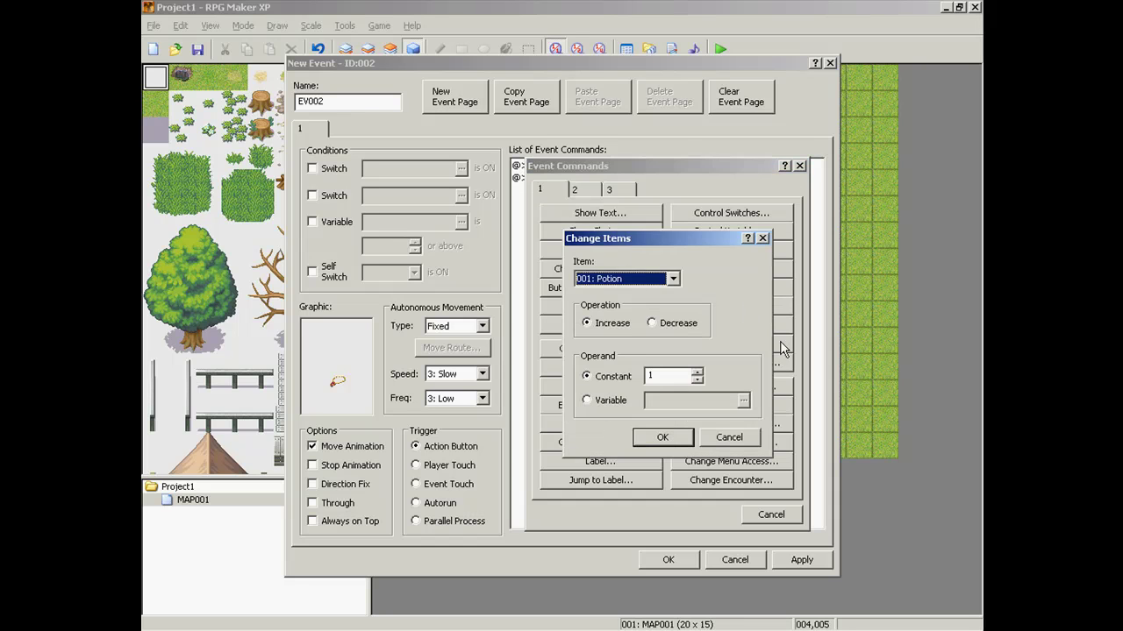
{"action": "left_click", "coordinate": [644, 277]}
{"action": "scroll", "coordinate": [645, 277], "scroll_direction": "down", "scroll_amount": 1}
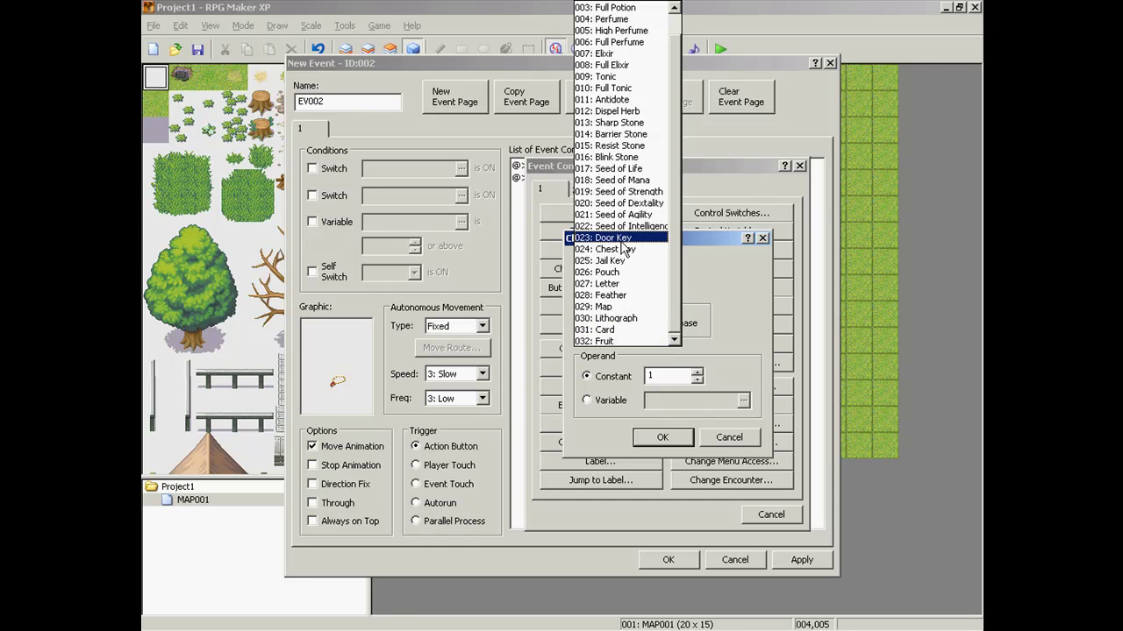
{"action": "left_click", "coordinate": [640, 350]}
{"action": "left_click", "coordinate": [593, 324]}
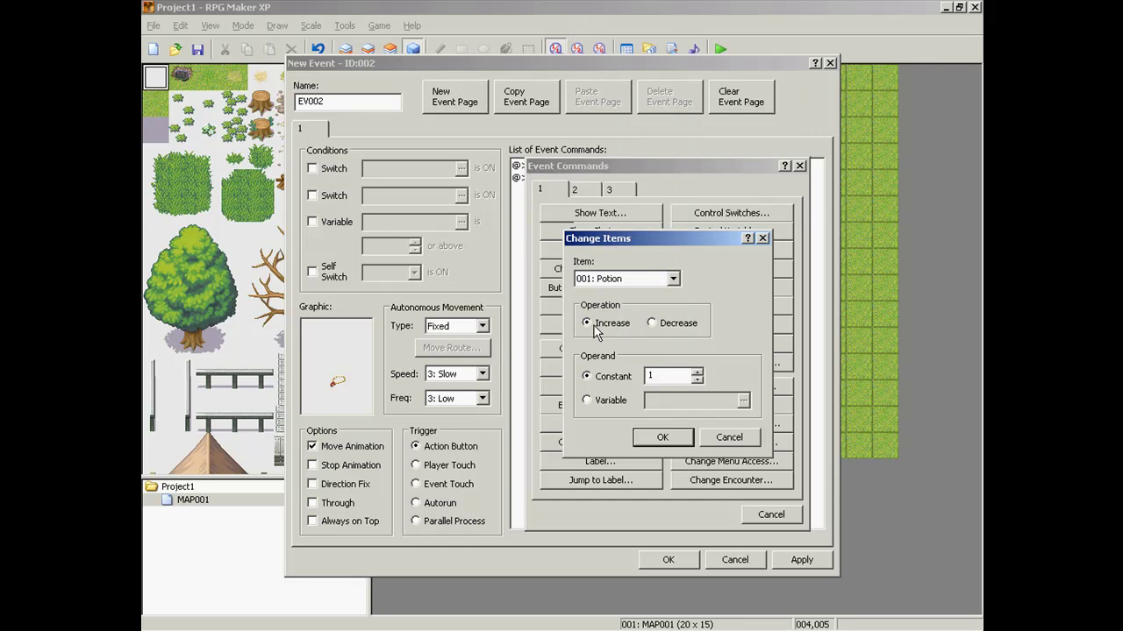
{"action": "left_click", "coordinate": [658, 438]}
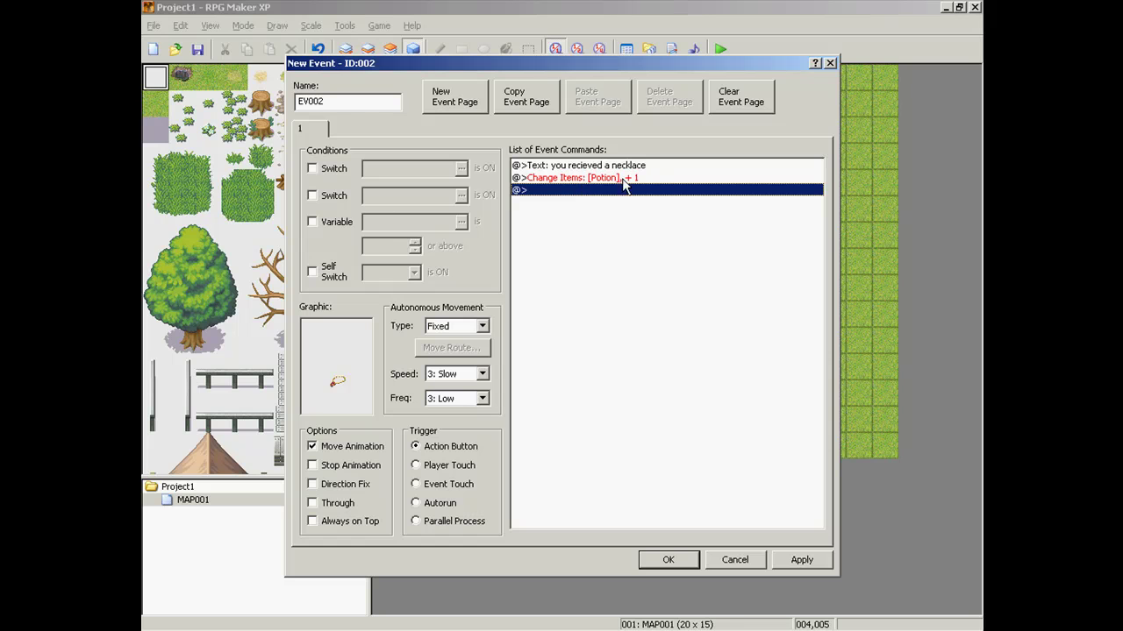
Add a Control Self Switch command that sets self switch A to ON.
{"action": "double_click", "coordinate": [587, 190]}
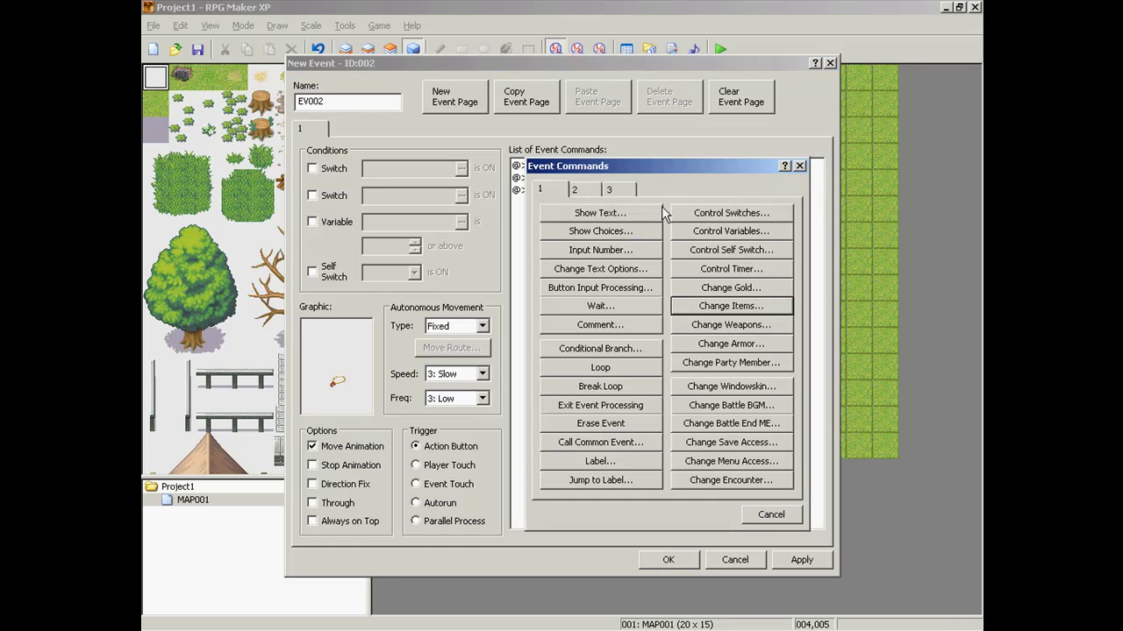
{"action": "left_click", "coordinate": [706, 250]}
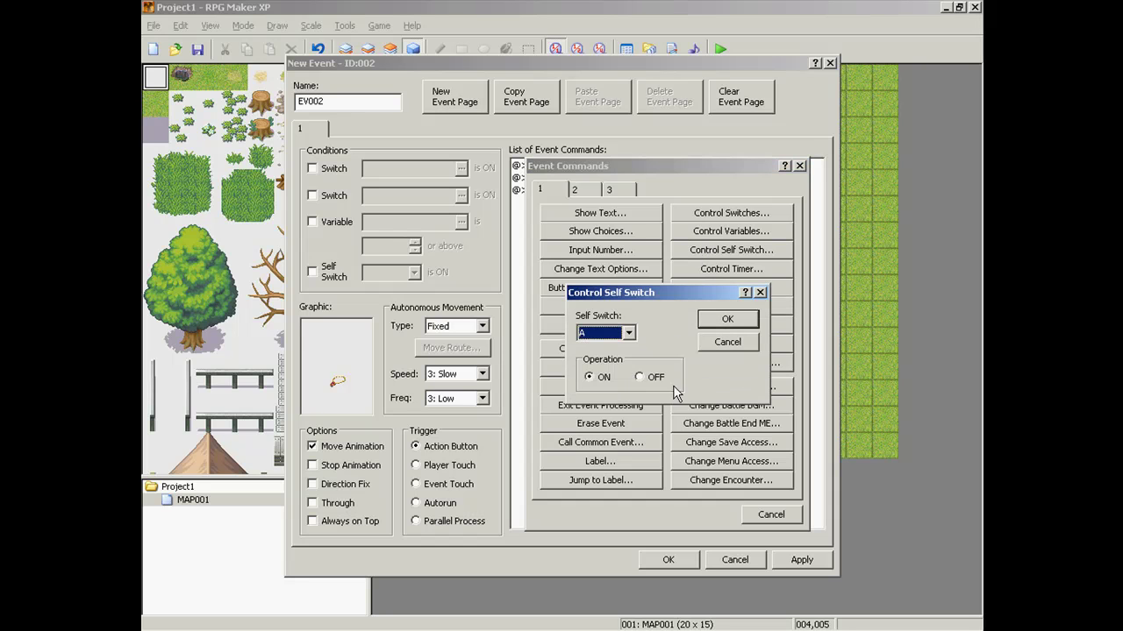
{"action": "left_click", "coordinate": [612, 335]}
{"action": "left_click", "coordinate": [612, 335]}
{"action": "left_click", "coordinate": [738, 321]}
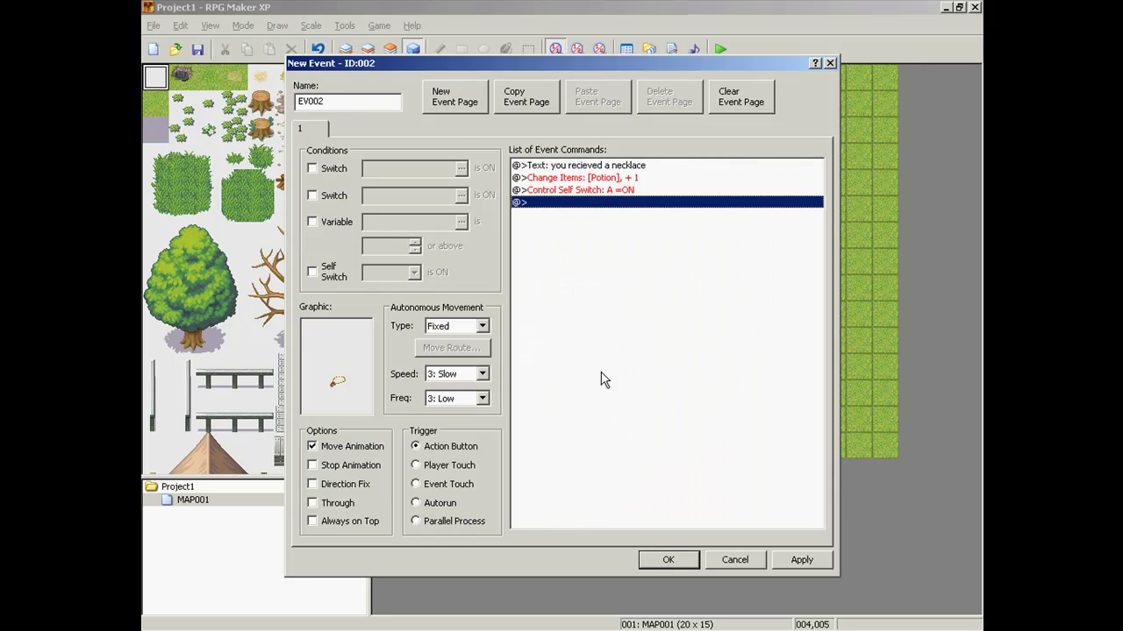
Add a second, empty event page conditioned on self switch A being ON, and confirm the event.
{"action": "left_click", "coordinate": [455, 103]}
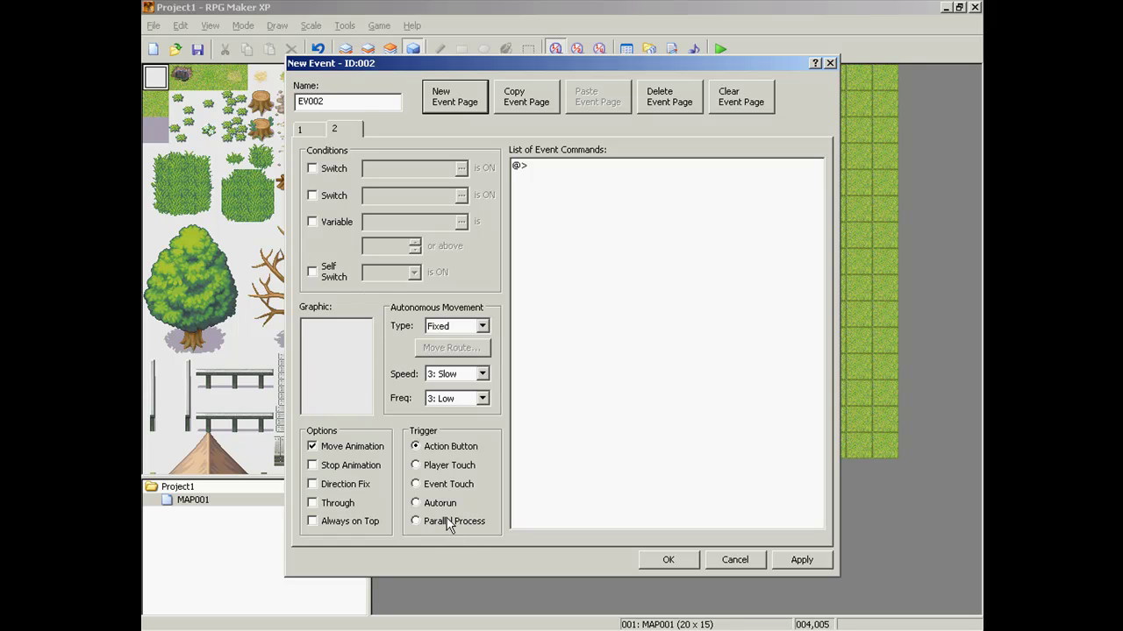
{"action": "left_click", "coordinate": [323, 276]}
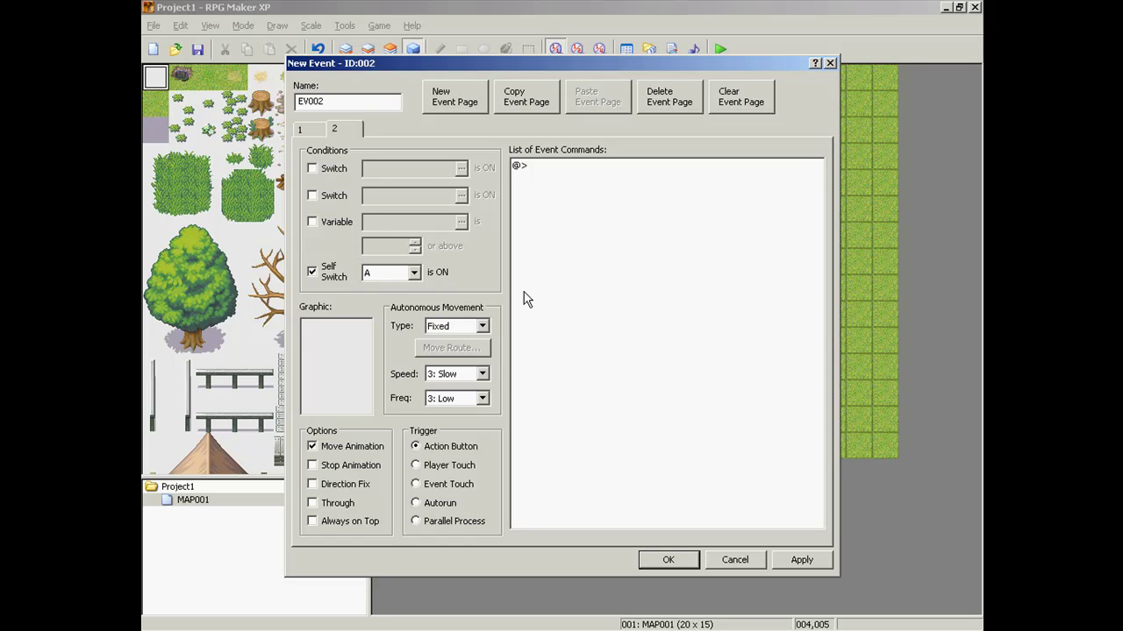
{"action": "left_click", "coordinate": [309, 129]}
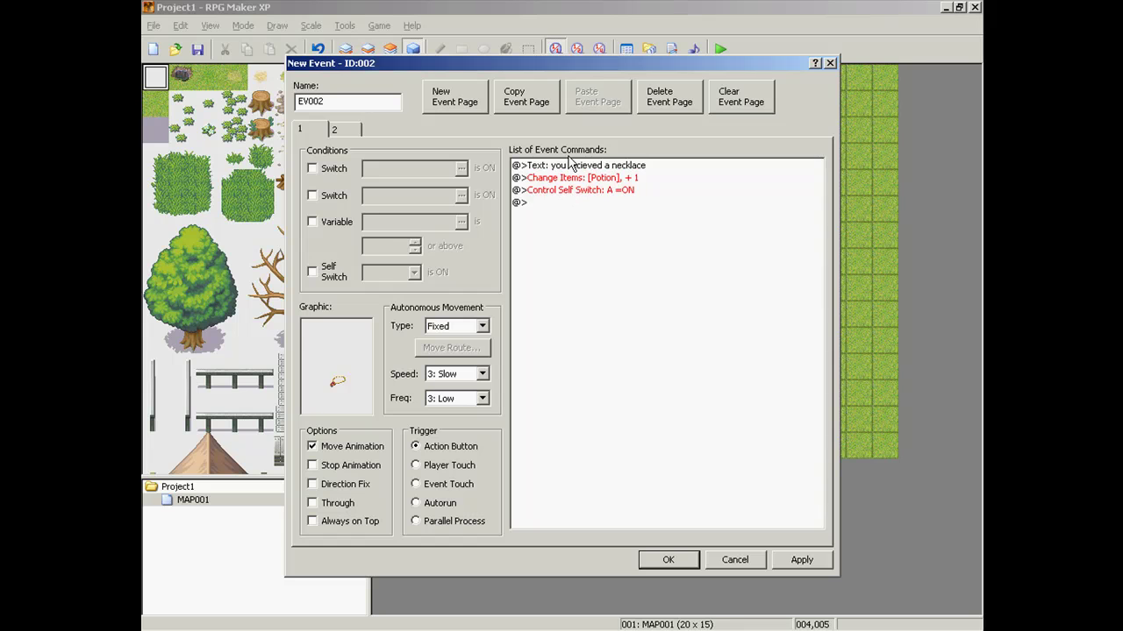
{"action": "left_click", "coordinate": [341, 129]}
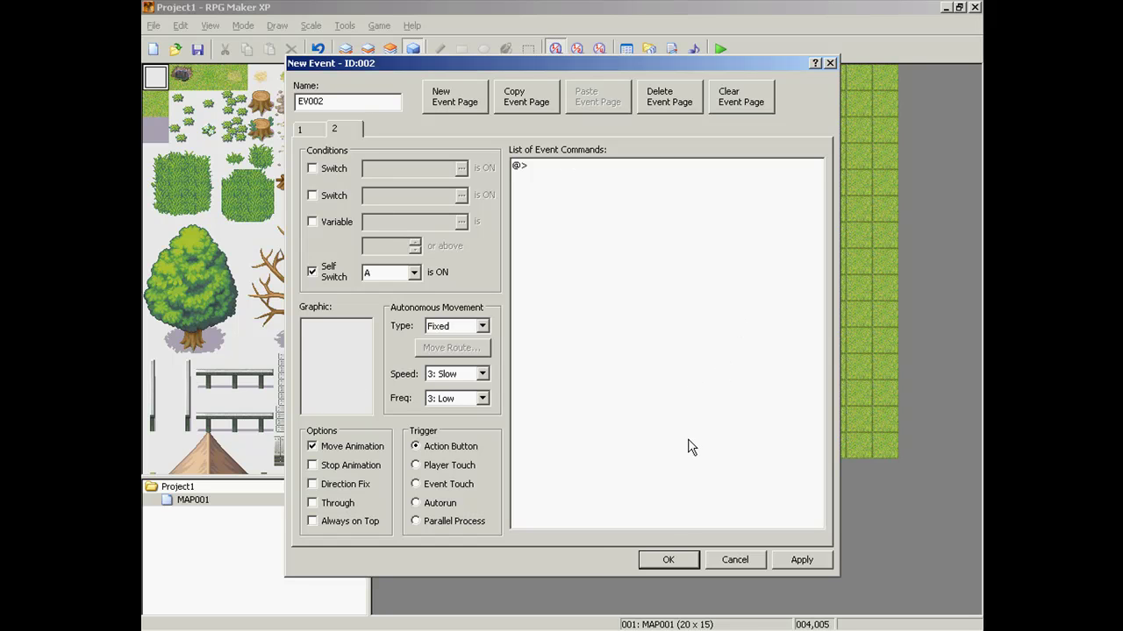
{"action": "left_click", "coordinate": [649, 560]}
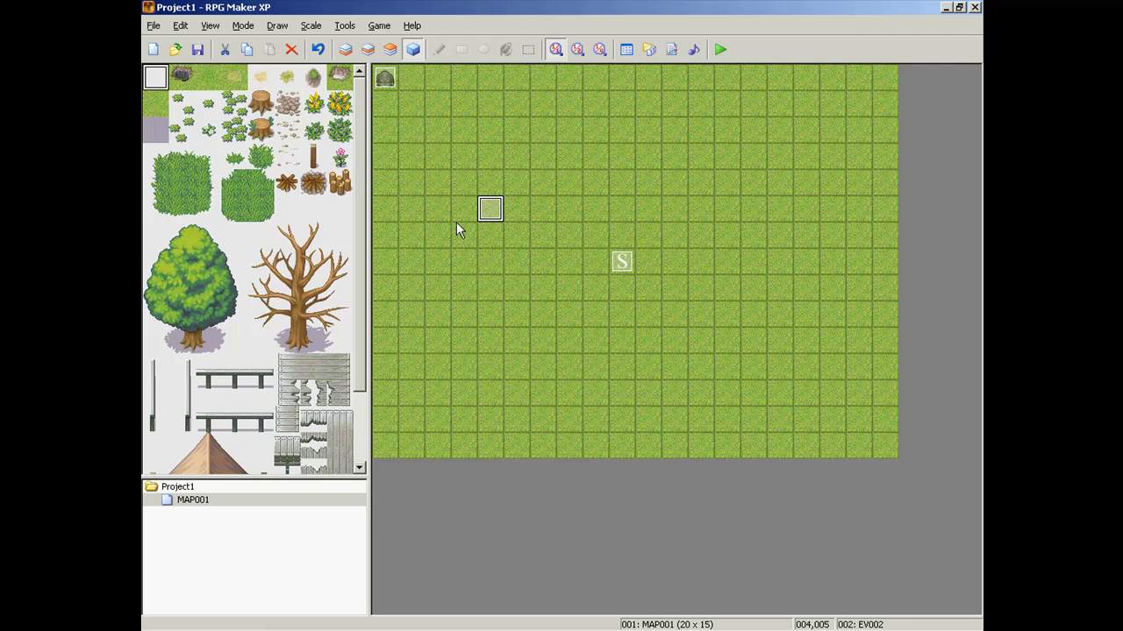
Move the player start position to tile 004,007 and start a playtest, saving the project changes.
{"action": "left_click_drag", "start_coordinate": [621, 263], "coordinate": [491, 263]}
{"action": "left_click", "coordinate": [720, 49]}
{"action": "left_click", "coordinate": [513, 343]}
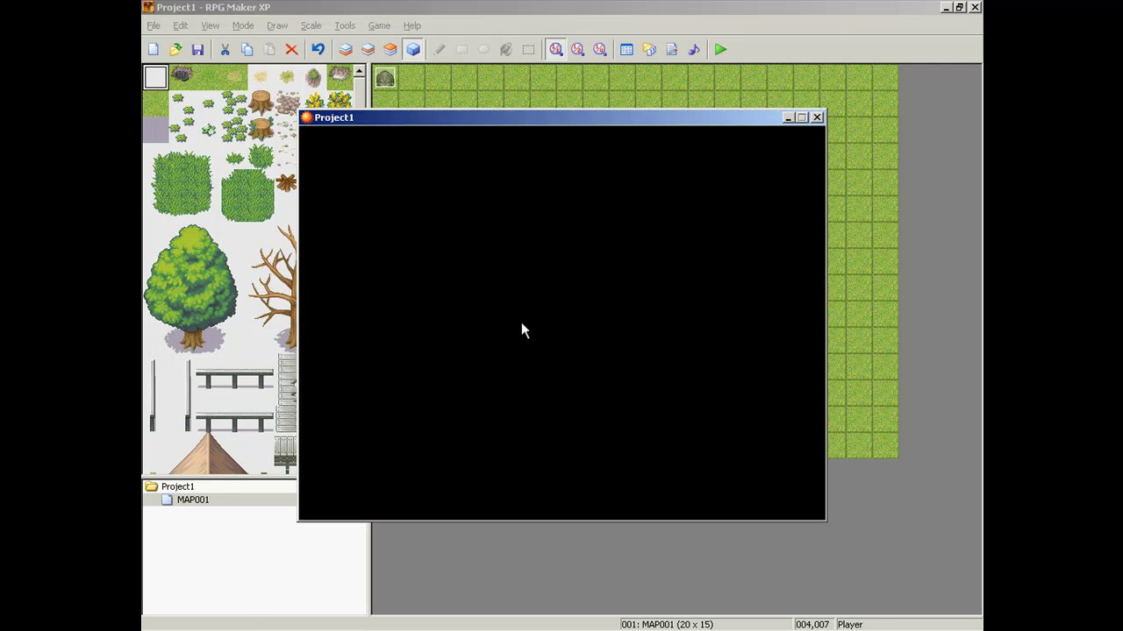
Start a new game, walk the character beside the event, trigger it and dismiss its message, then close the playtest.
{"action": "key", "text": "Return"}
{"action": "key", "text": "Left"}
{"action": "key", "text": "Up"}
{"action": "key", "text": "Right"}
{"action": "key", "text": "Left"}
{"action": "key", "text": "Up"}
{"action": "key", "text": "Right"}
{"action": "key", "text": "Return"}
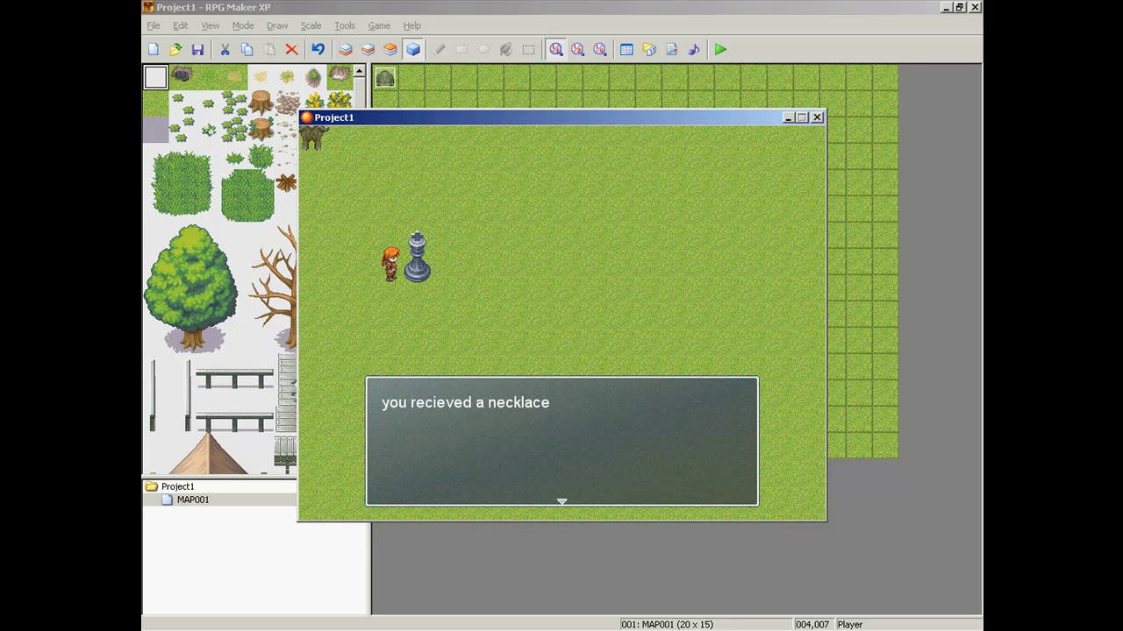
{"action": "key", "text": "Return"}
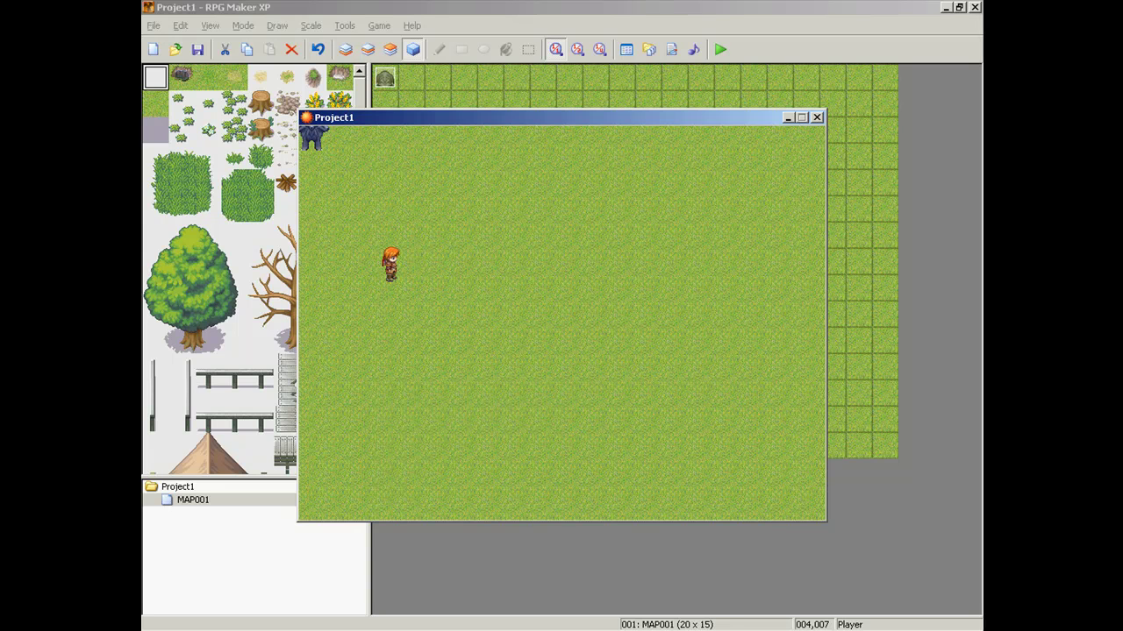
{"action": "left_click", "coordinate": [816, 117]}
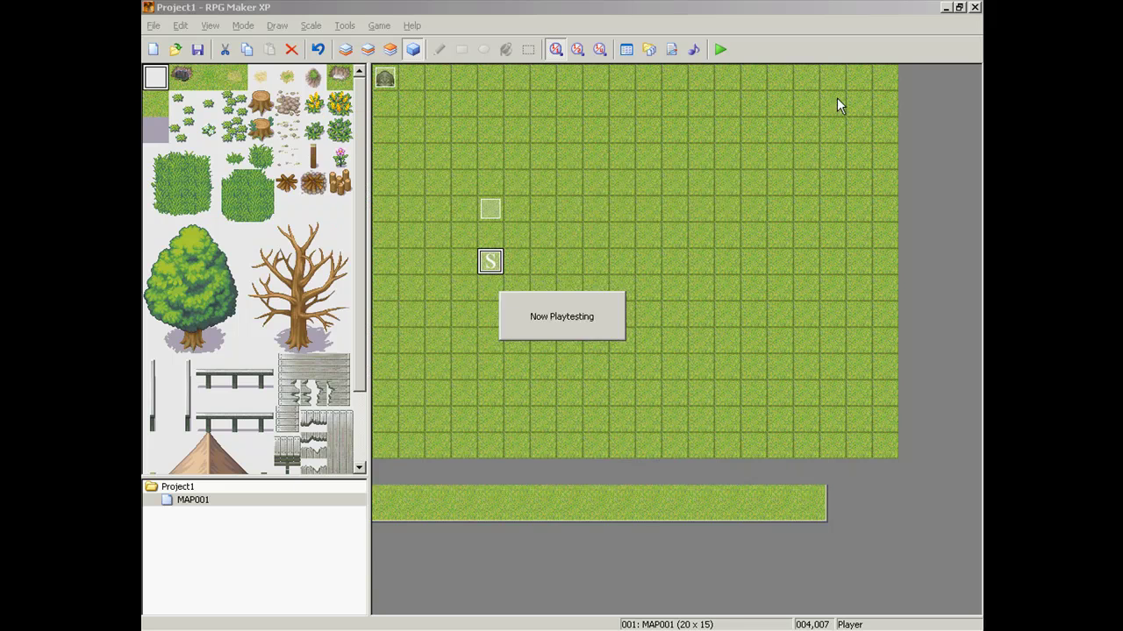
Enable Direction Fix on the first page of the necklace event.
{"action": "double_click", "coordinate": [490, 209]}
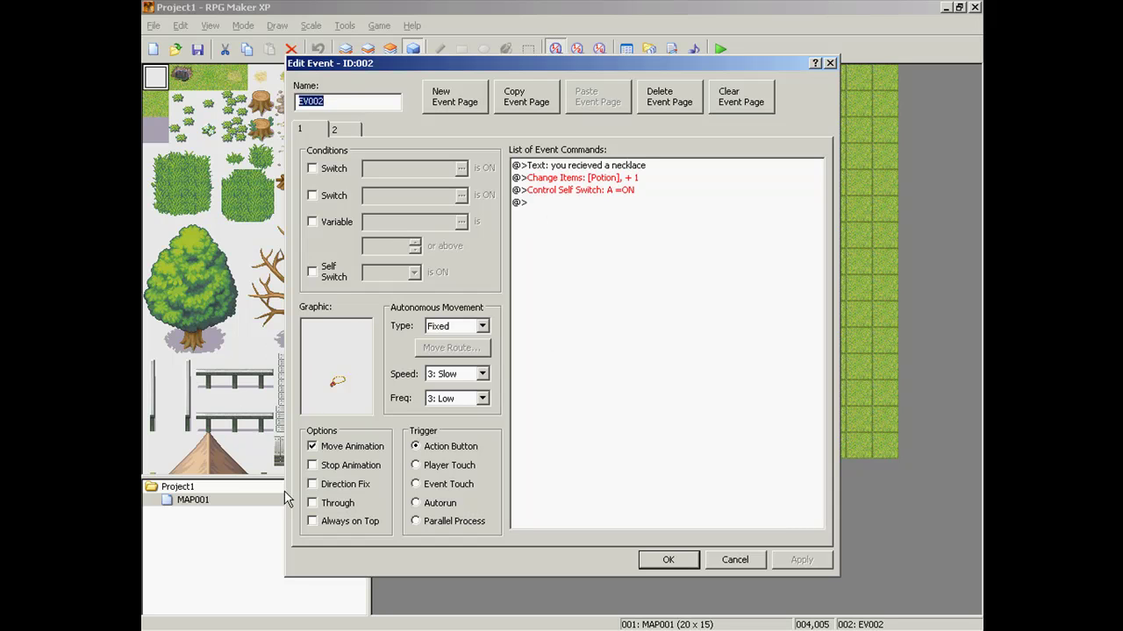
{"action": "left_click", "coordinate": [323, 489]}
{"action": "double_click", "coordinate": [348, 359]}
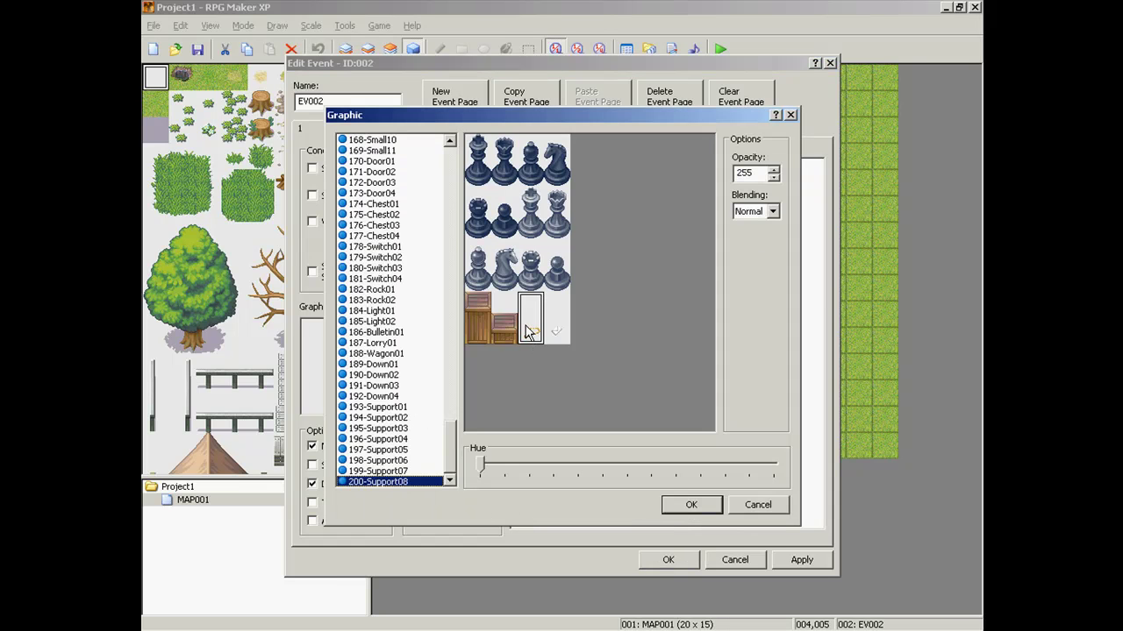
{"action": "left_click_drag", "start_coordinate": [557, 158], "coordinate": [492, 182]}
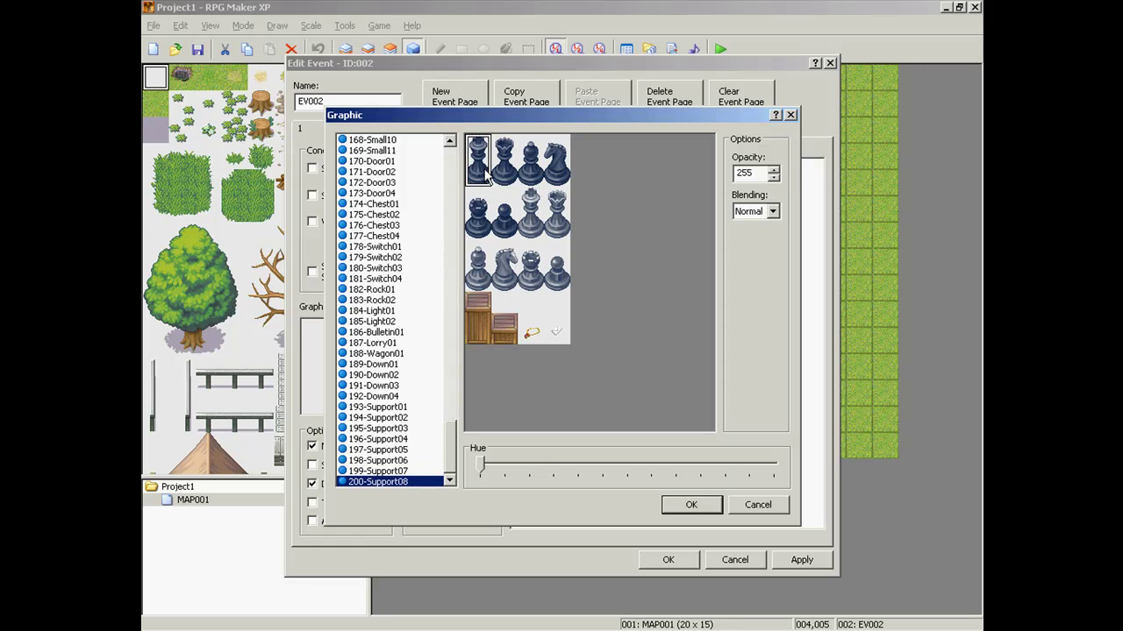
{"action": "left_click", "coordinate": [479, 275]}
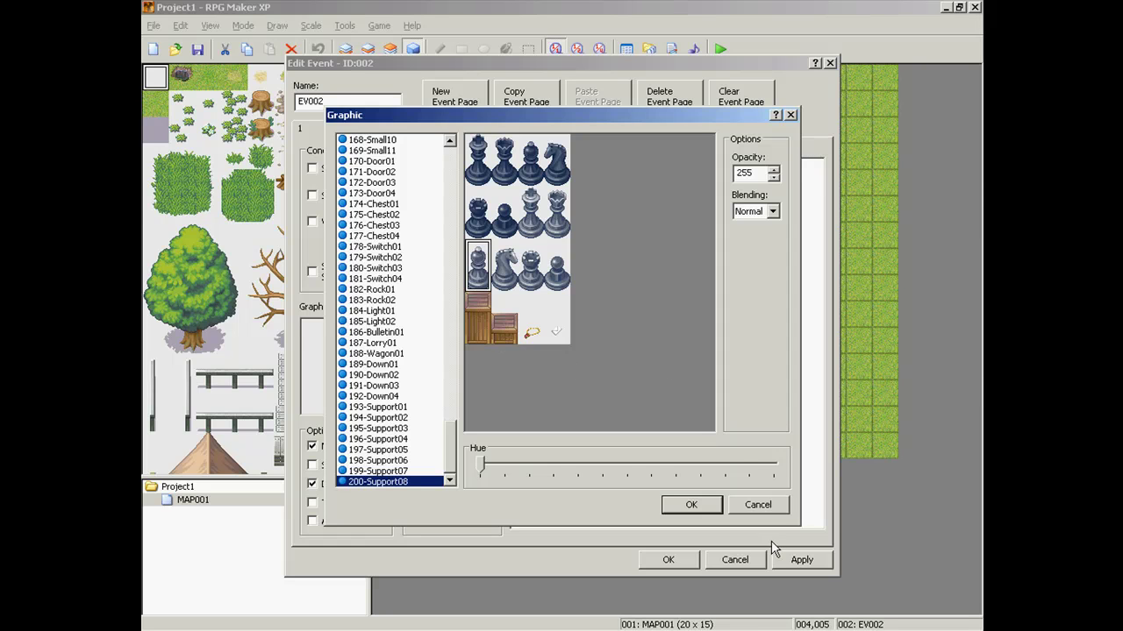
{"action": "left_click", "coordinate": [748, 506]}
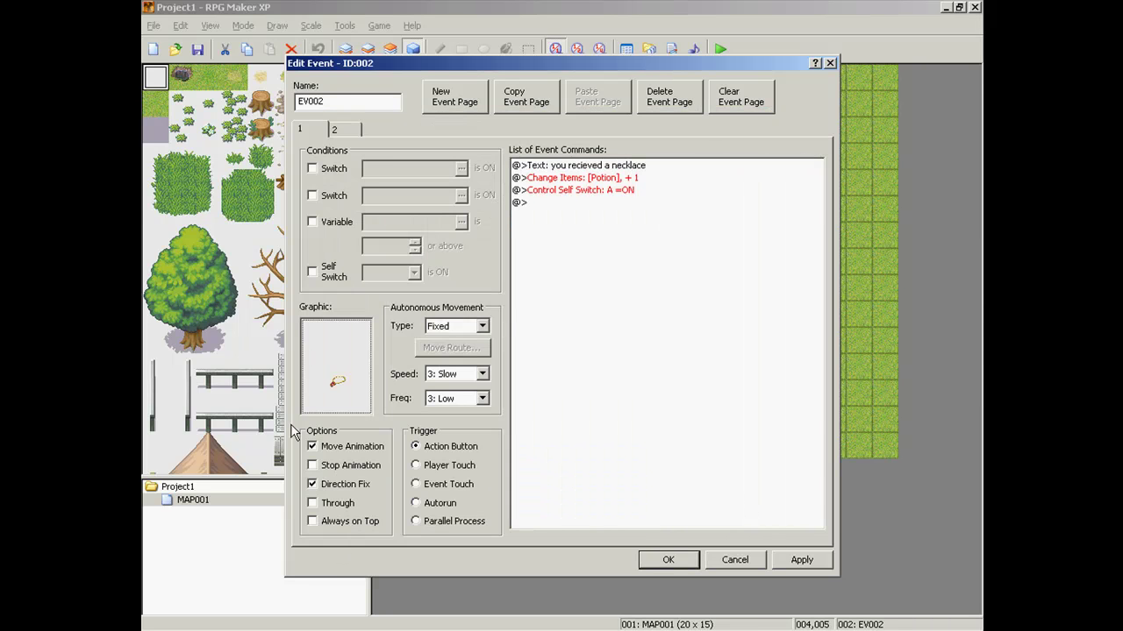
Confirm the necklace event and start a playtest, saving the project changes.
{"action": "left_click", "coordinate": [666, 560]}
{"action": "left_click", "coordinate": [720, 49]}
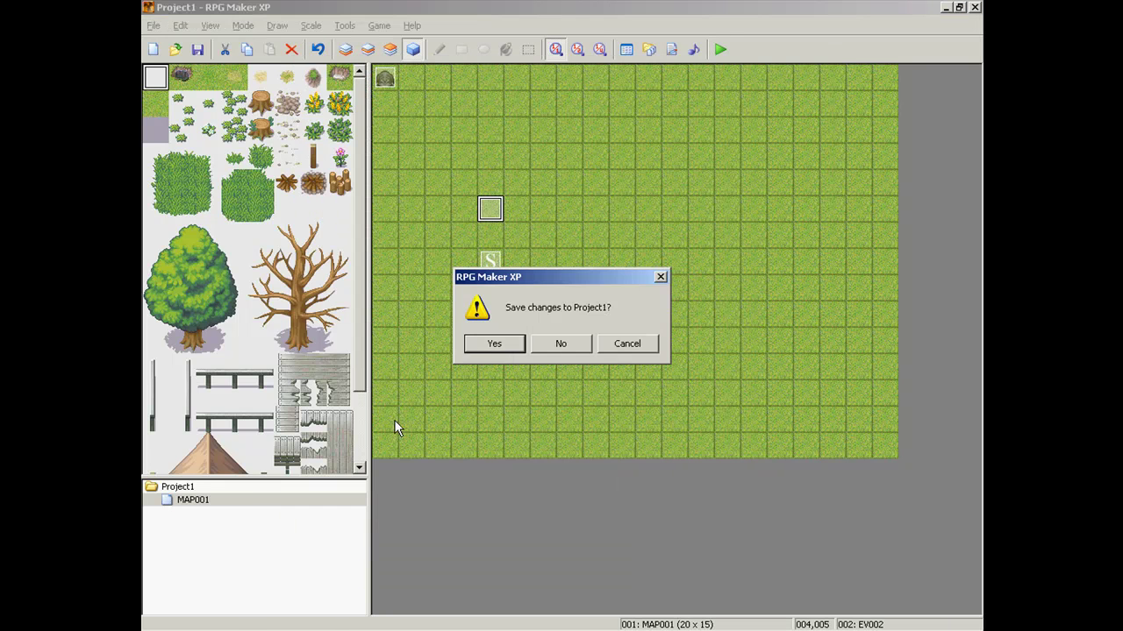
{"action": "left_click", "coordinate": [469, 344]}
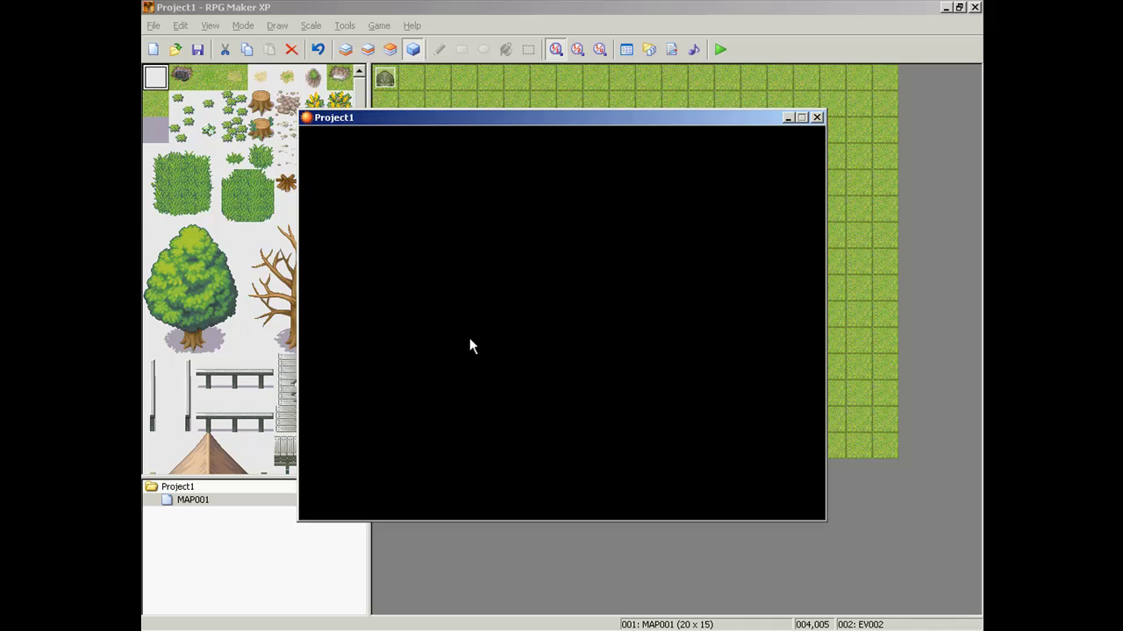
Start a new game, walk the character beside the necklace, pick it up and dismiss its message.
{"action": "key", "text": "Return"}
{"action": "key", "text": "Left"}
{"action": "key", "text": "Right"}
{"action": "key", "text": "Up"}
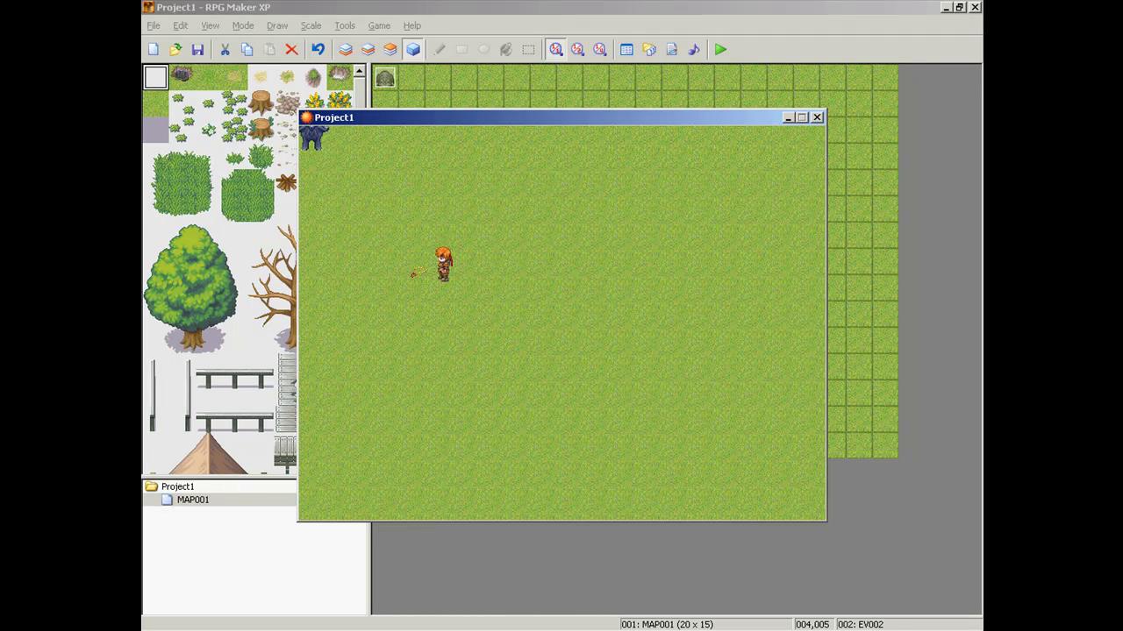
{"action": "key", "text": "Return"}
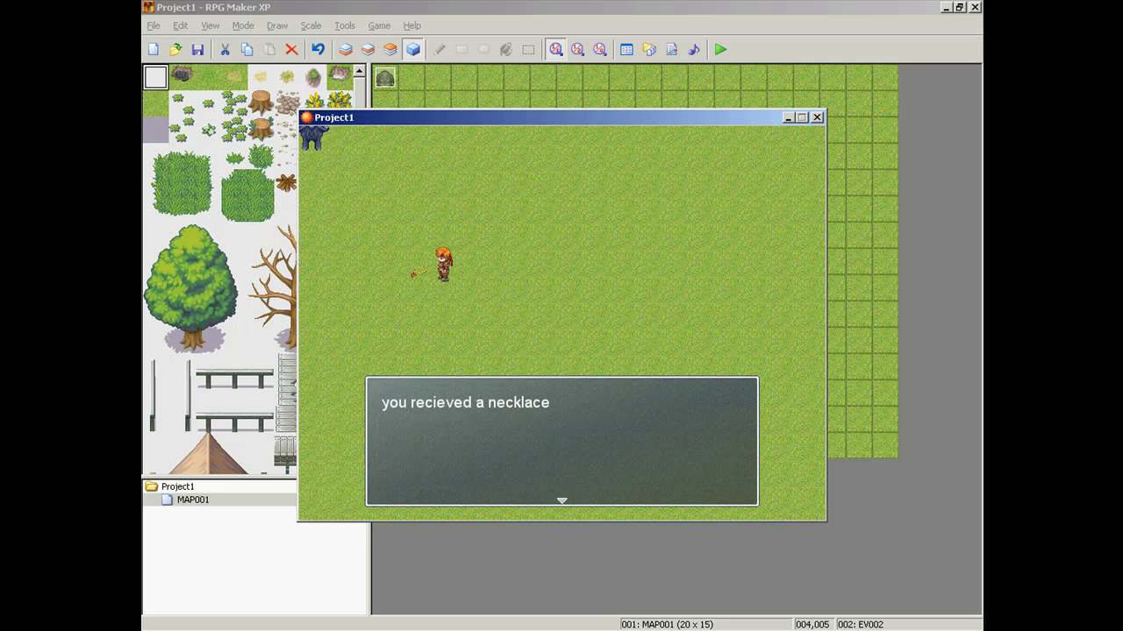
{"action": "key", "text": "Return"}
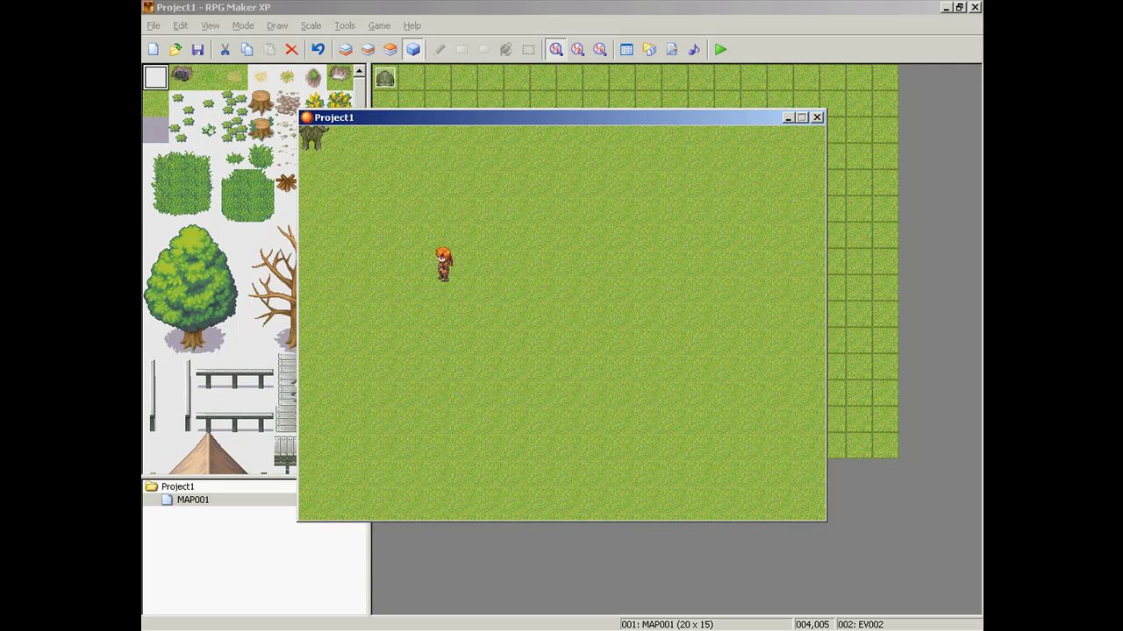
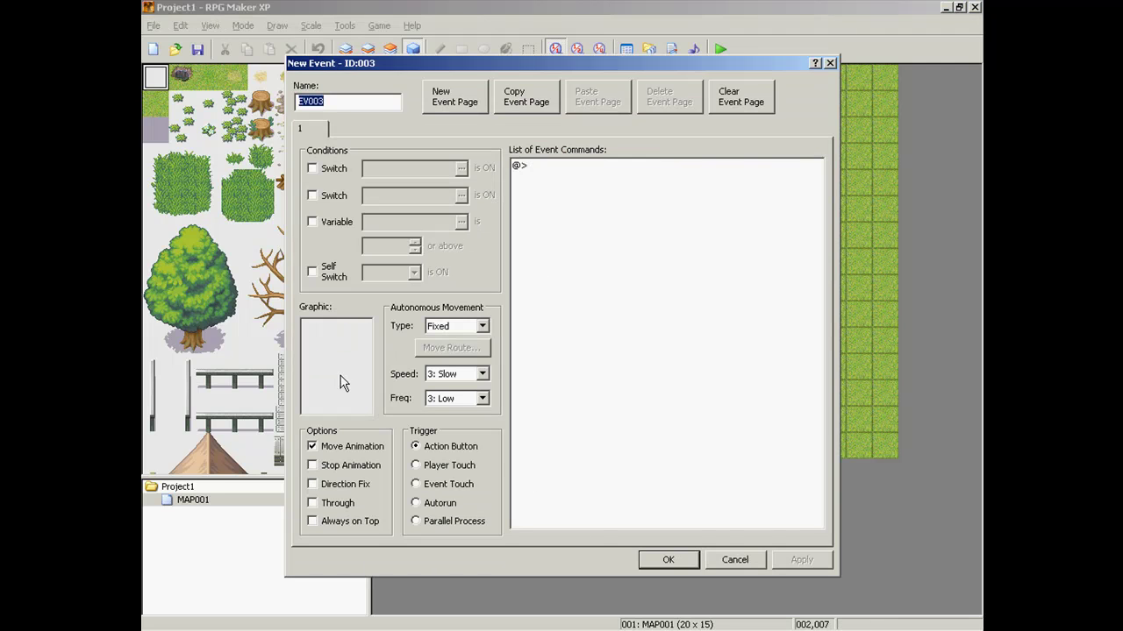
Give the new event at tile 002,007 a small white object graphic from 200-Support08.
{"action": "double_click", "coordinate": [338, 375]}
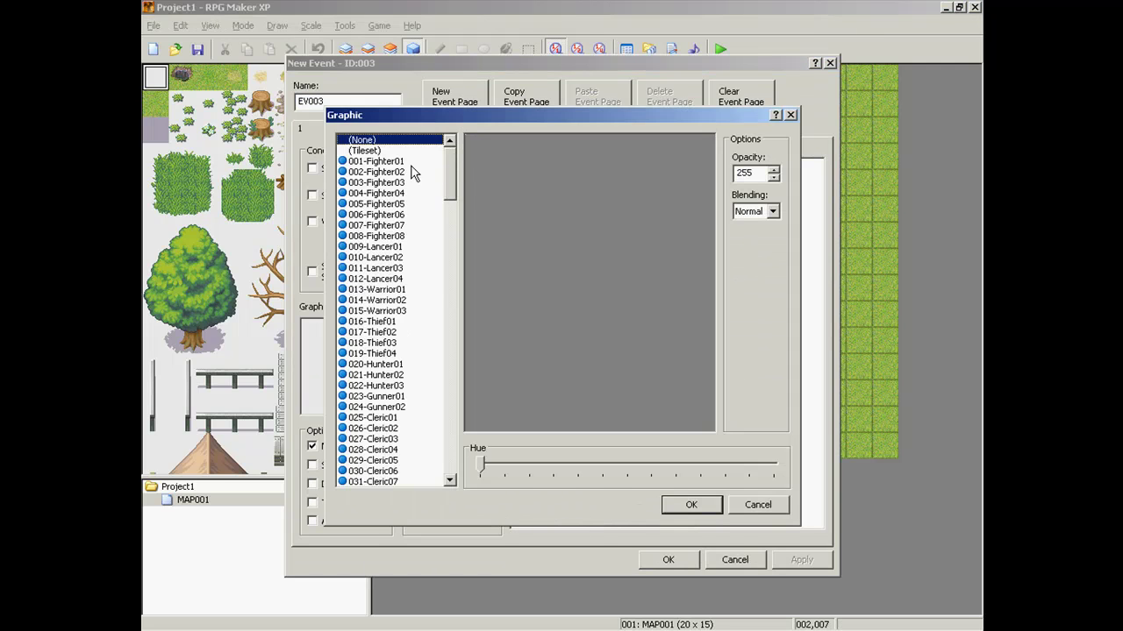
{"action": "left_click_drag", "start_coordinate": [453, 167], "coordinate": [476, 442]}
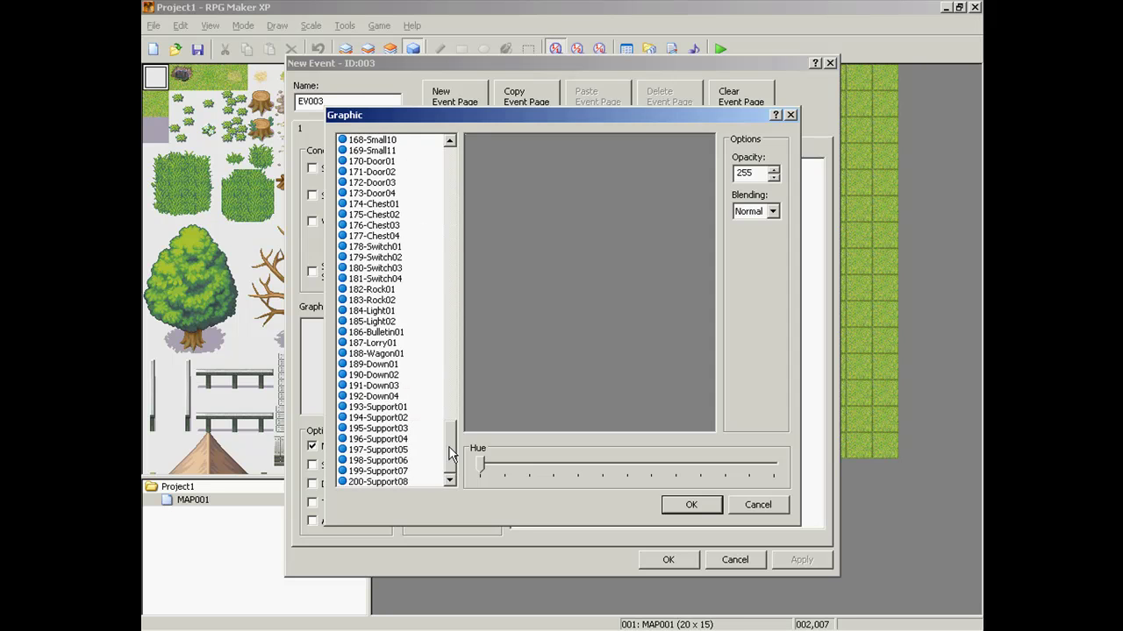
{"action": "left_click", "coordinate": [424, 481]}
{"action": "double_click", "coordinate": [557, 334]}
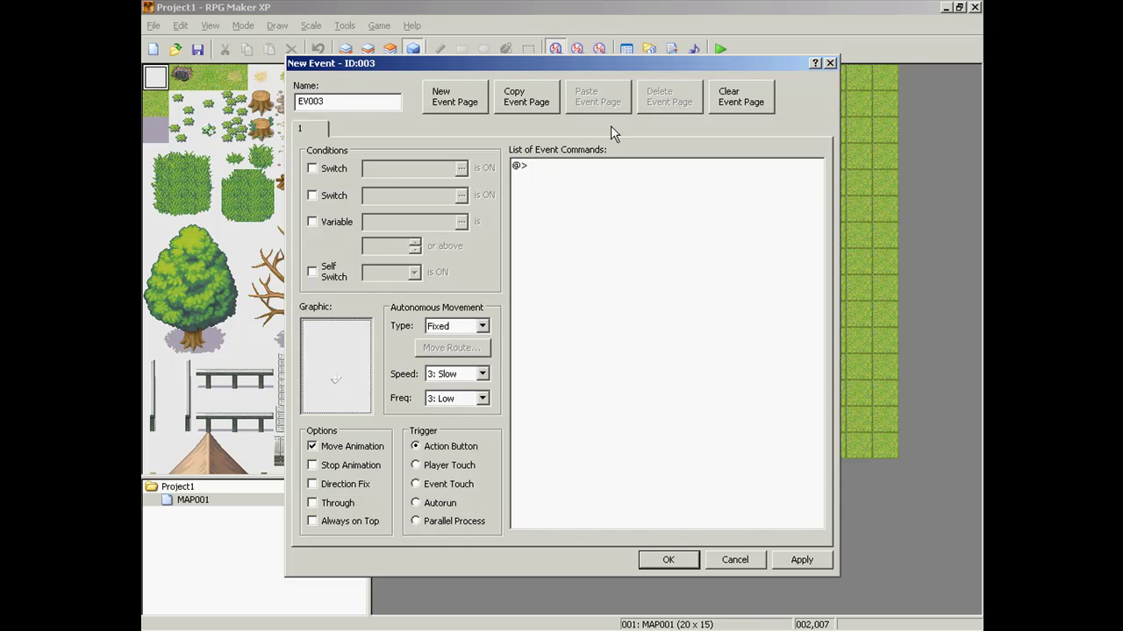
Add a Show Text command with the message "rtyfyu" to the event.
{"action": "double_click", "coordinate": [571, 172]}
{"action": "left_click", "coordinate": [649, 217]}
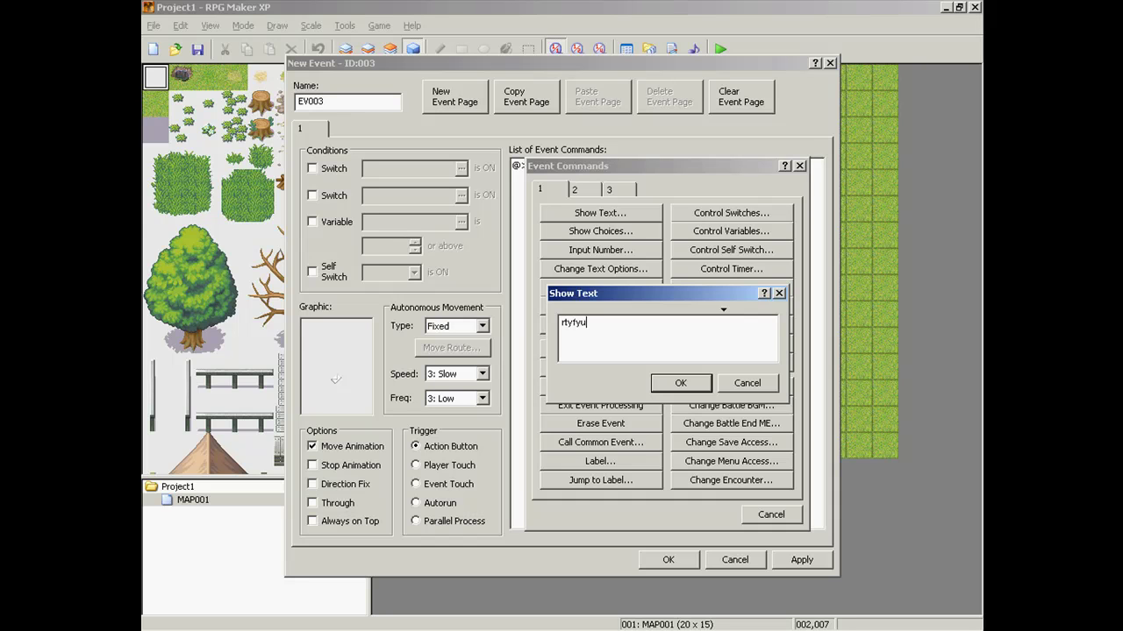
{"action": "type", "text": "rtyfyu"}
{"action": "left_click", "coordinate": [681, 383]}
Add a Change Items command that increases item 027: Letter by a constant of 1.
{"action": "double_click", "coordinate": [582, 179]}
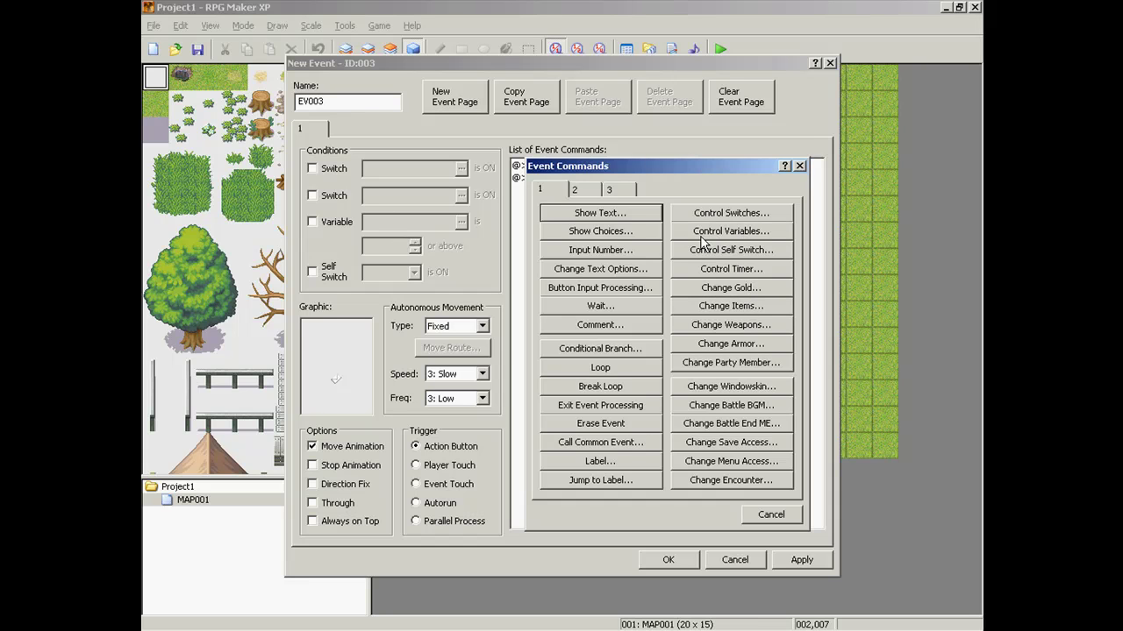
{"action": "left_click", "coordinate": [712, 306]}
{"action": "left_click", "coordinate": [702, 275]}
{"action": "scroll", "coordinate": [665, 284], "scroll_direction": "down", "scroll_amount": 1}
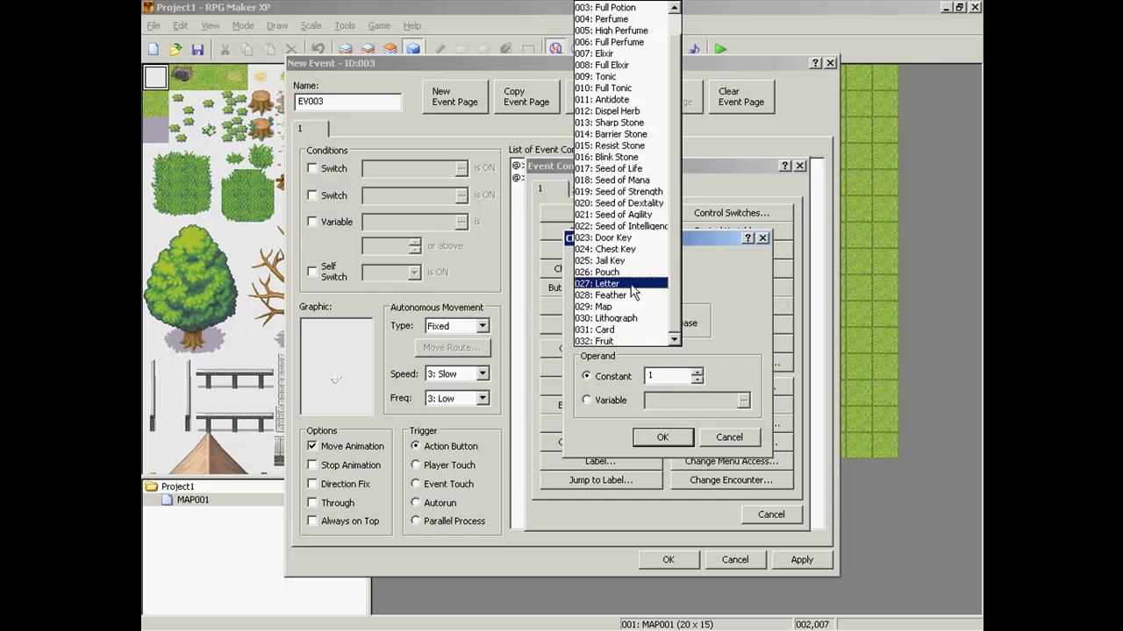
{"action": "left_click", "coordinate": [633, 284]}
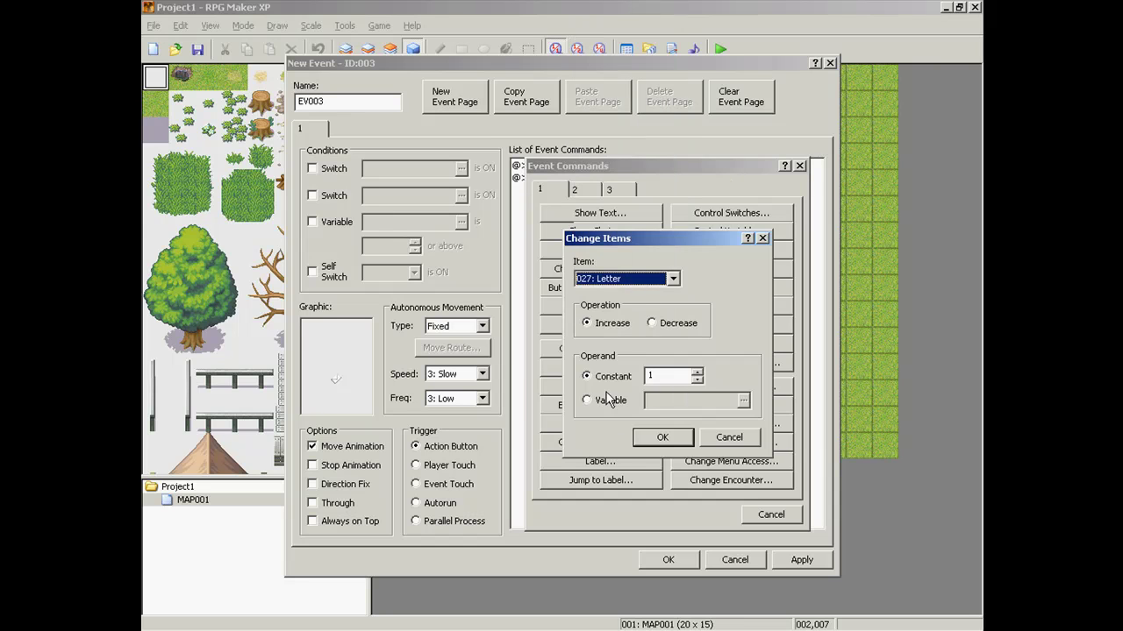
{"action": "left_click", "coordinate": [660, 436]}
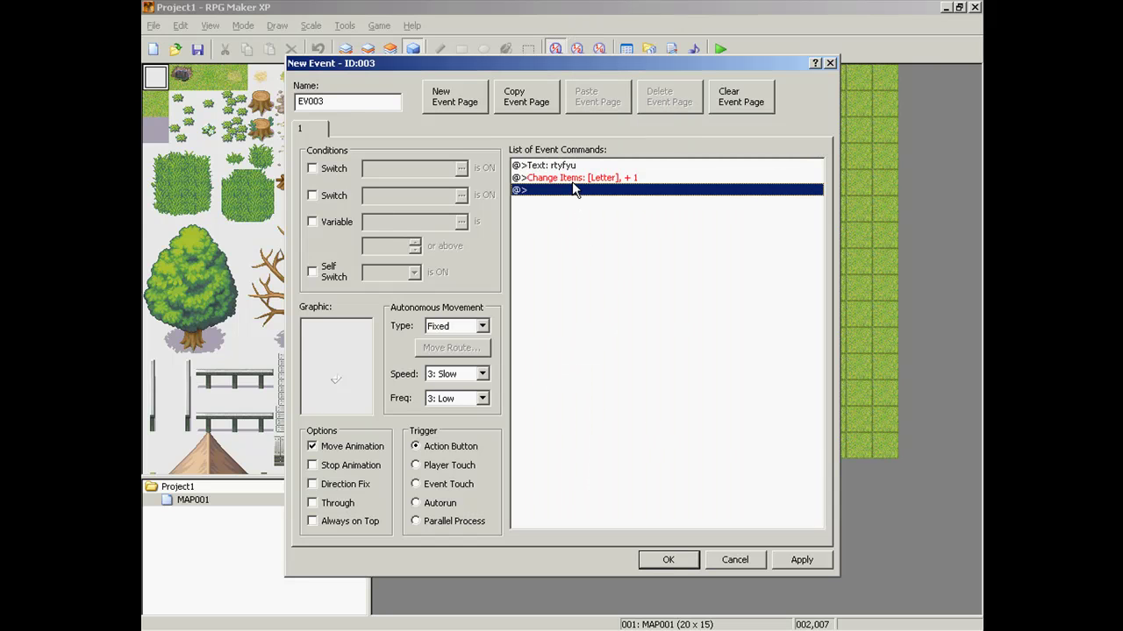
Add an Erase Event command after the item change and confirm the event.
{"action": "double_click", "coordinate": [570, 194]}
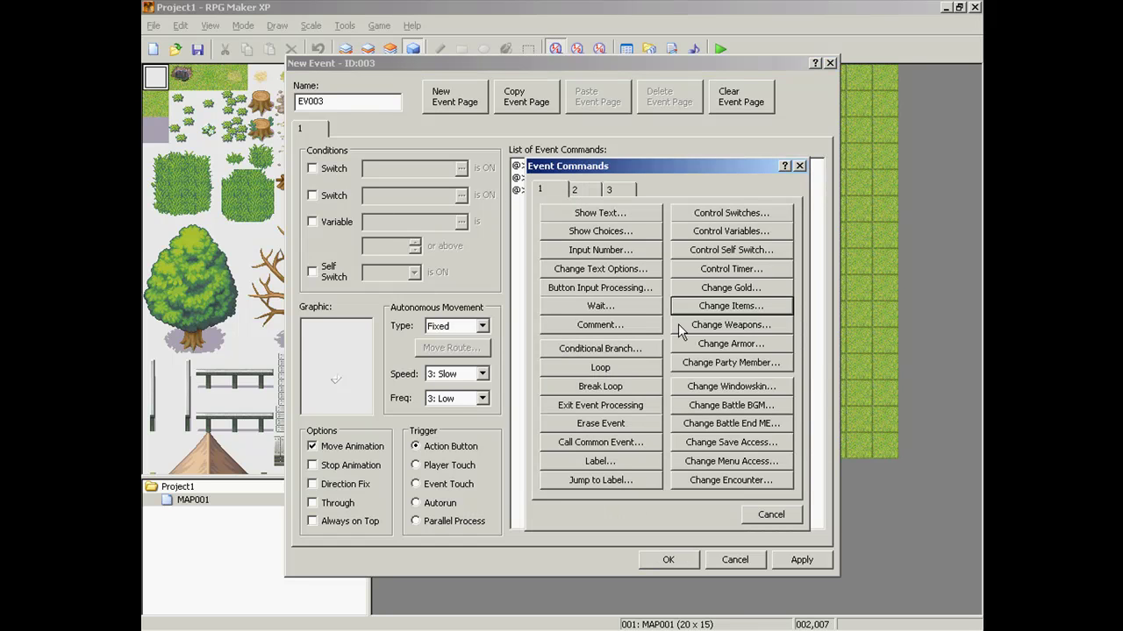
{"action": "left_click", "coordinate": [602, 427]}
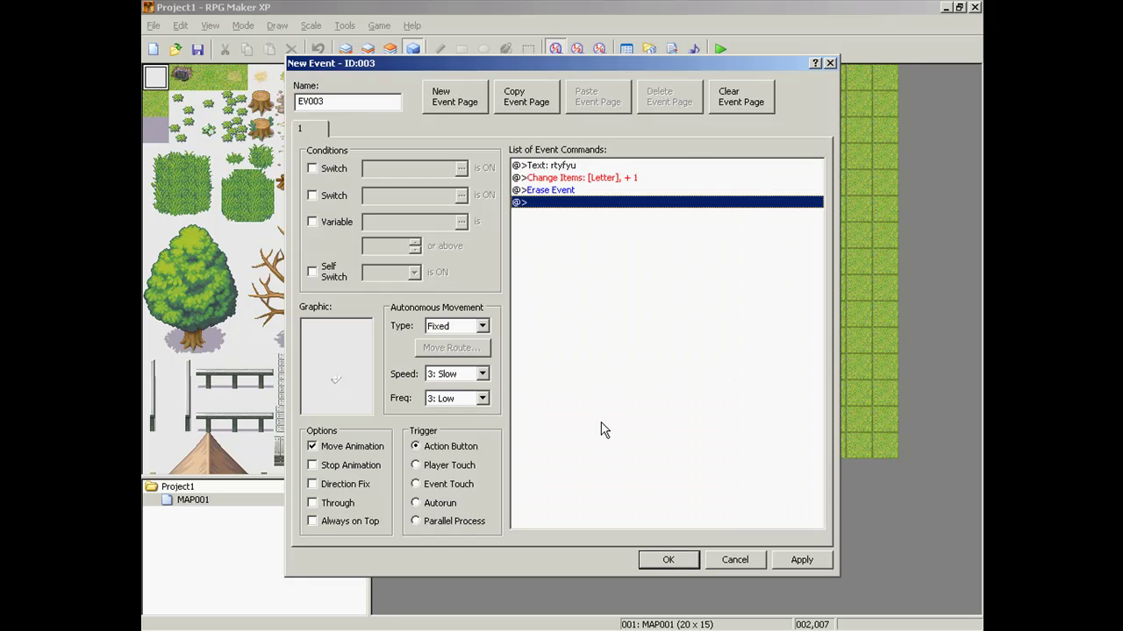
{"action": "left_click", "coordinate": [659, 561]}
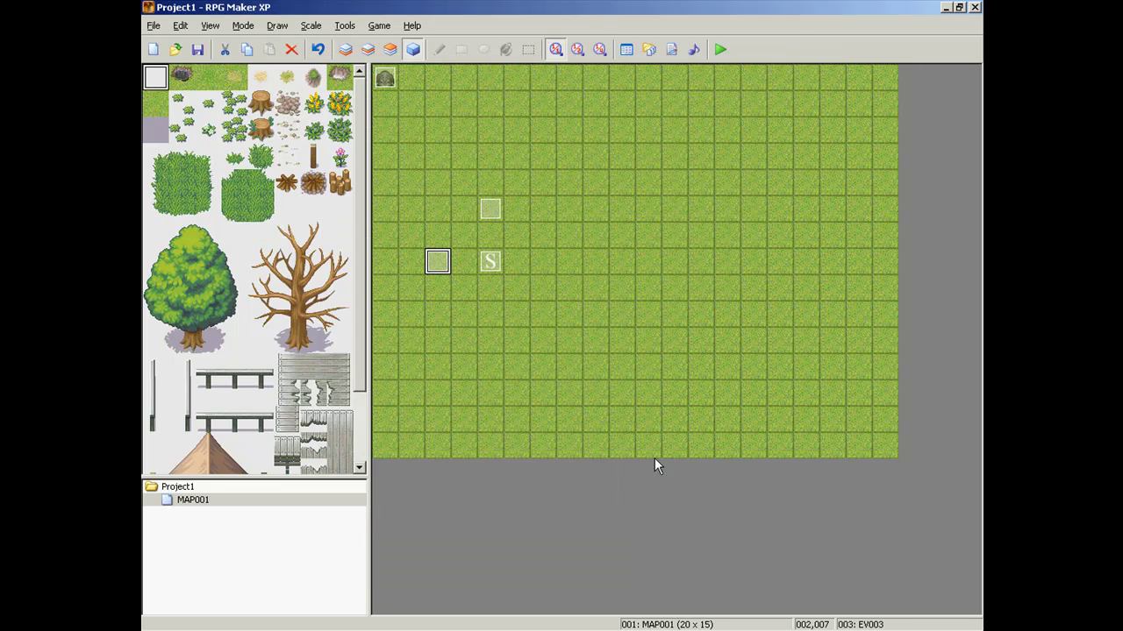
Save and playtest the project, start a new game, then trigger the event at tile 002,007 and dismiss its message.
{"action": "left_click", "coordinate": [722, 51]}
{"action": "left_click", "coordinate": [497, 343]}
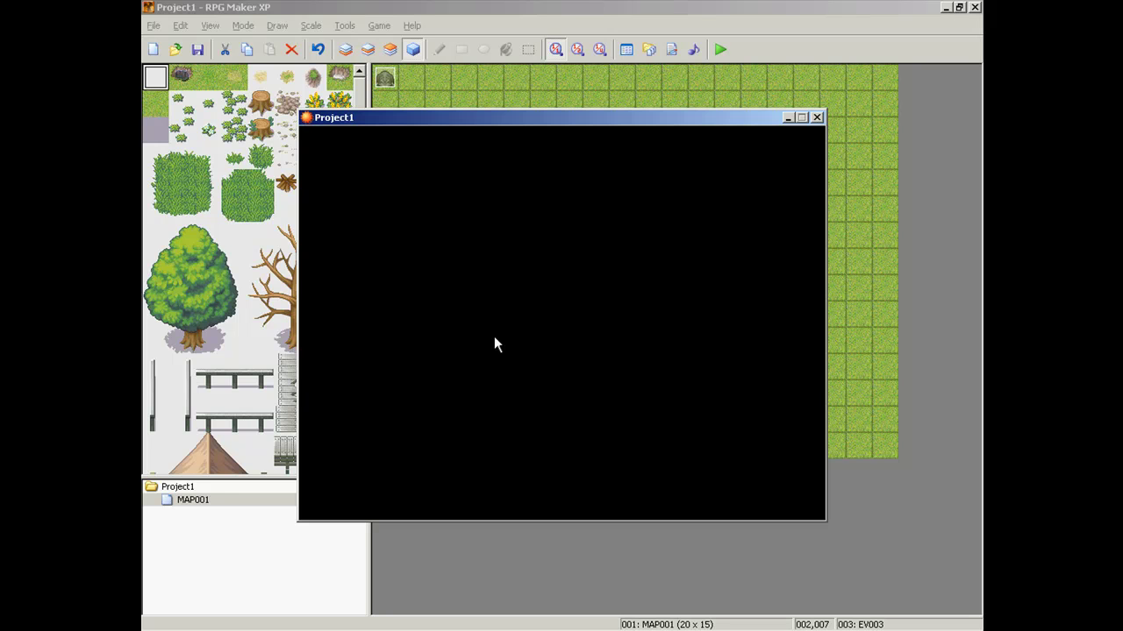
{"action": "key", "text": "Return"}
{"action": "key", "text": "Down"}
{"action": "key", "text": "Left"}
{"action": "key", "text": "Left"}
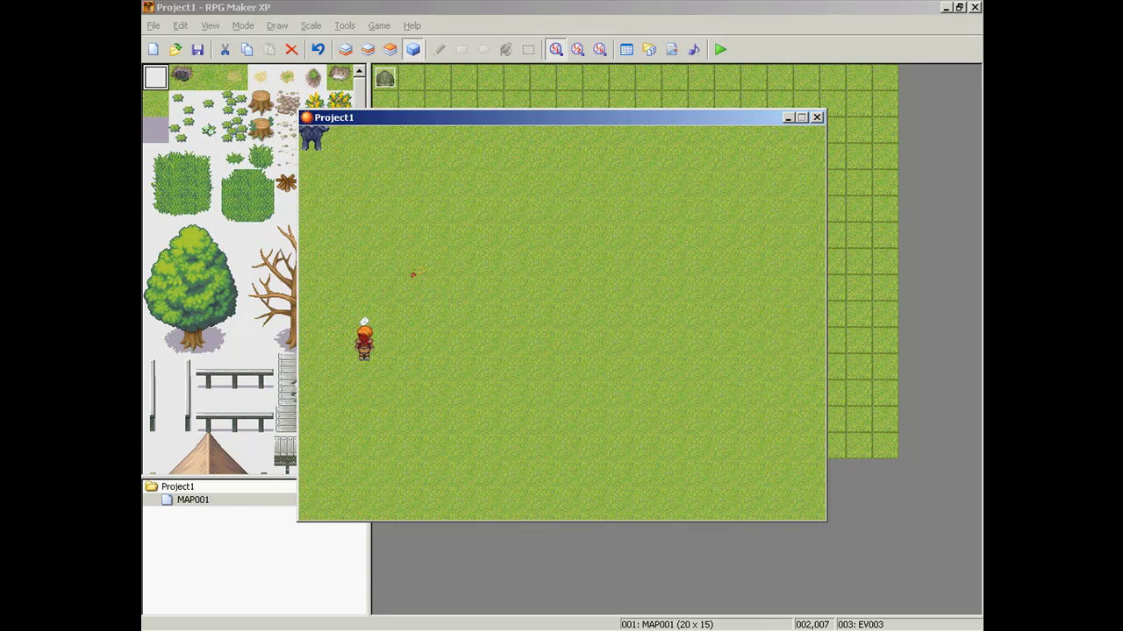
{"action": "key", "text": "Return"}
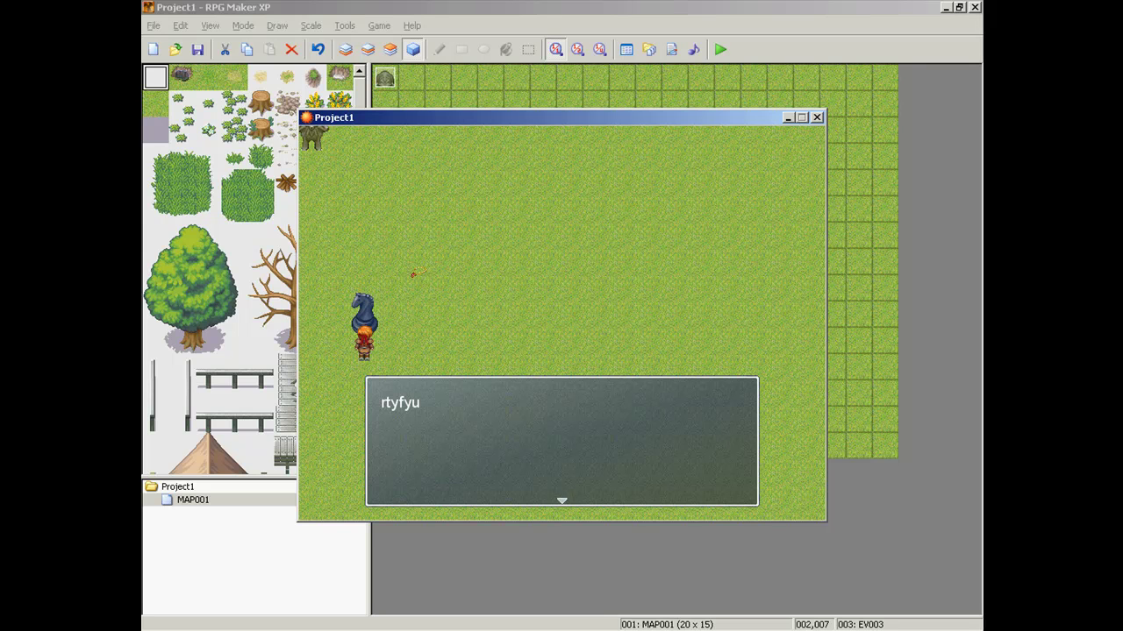
{"action": "key", "text": "Return"}
Walk the character up to the necklace in the playtest and close the game.
{"action": "key", "text": "Right"}
{"action": "key", "text": "Up"}
{"action": "key", "text": "Up"}
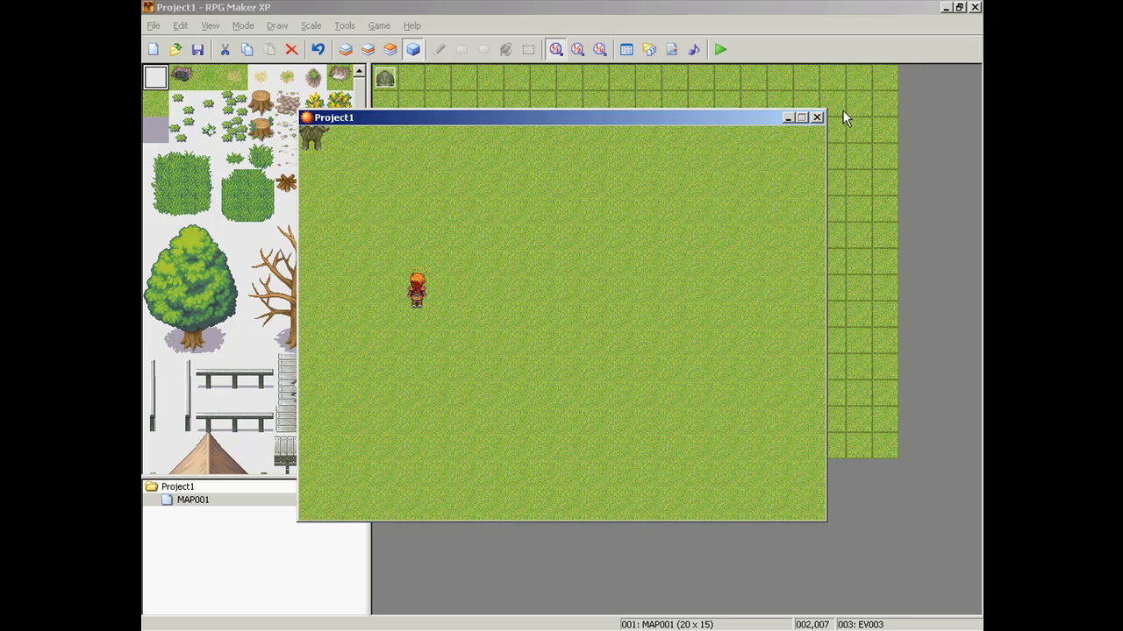
{"action": "left_click", "coordinate": [817, 117]}
Enable Direction Fix on the event at tile 002,007 and confirm it.
{"action": "double_click", "coordinate": [438, 262]}
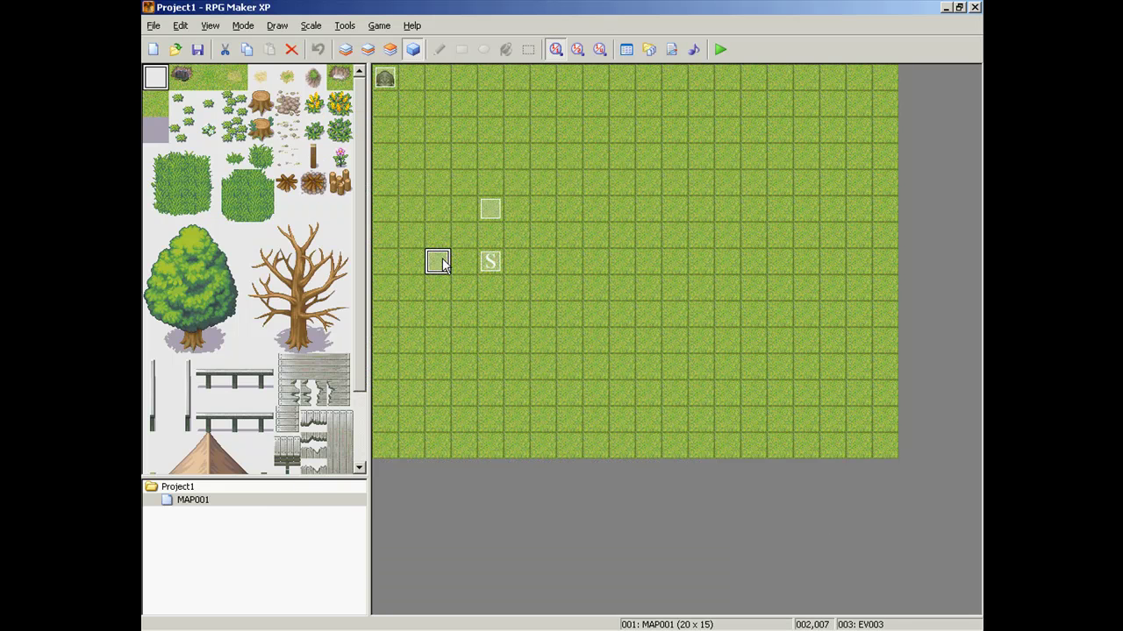
{"action": "left_click", "coordinate": [328, 485]}
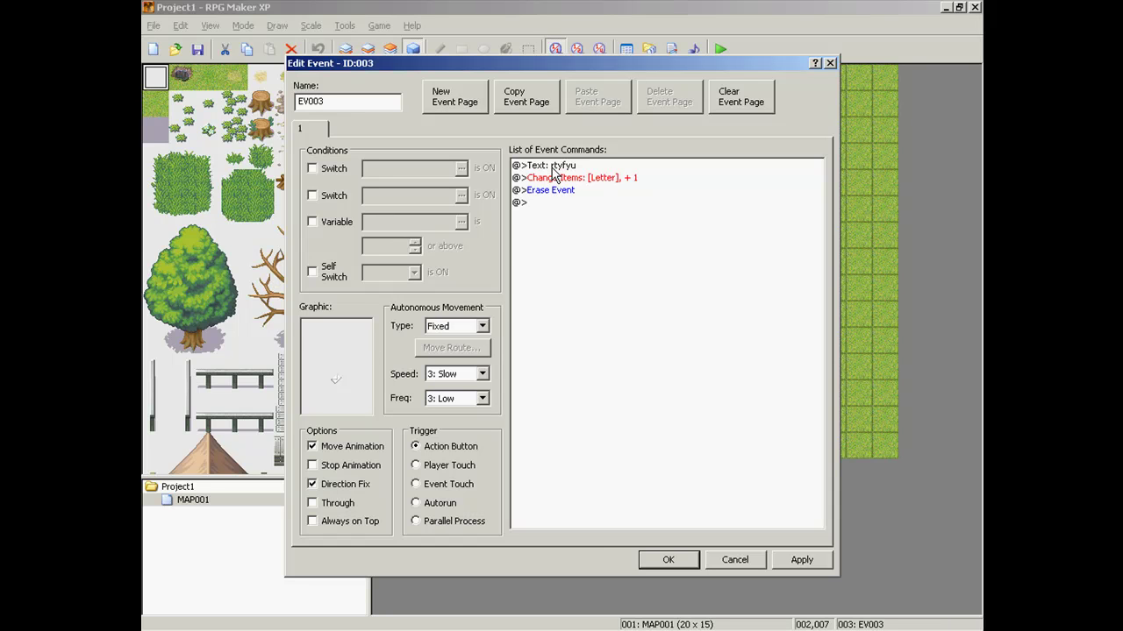
{"action": "left_click", "coordinate": [669, 559]}
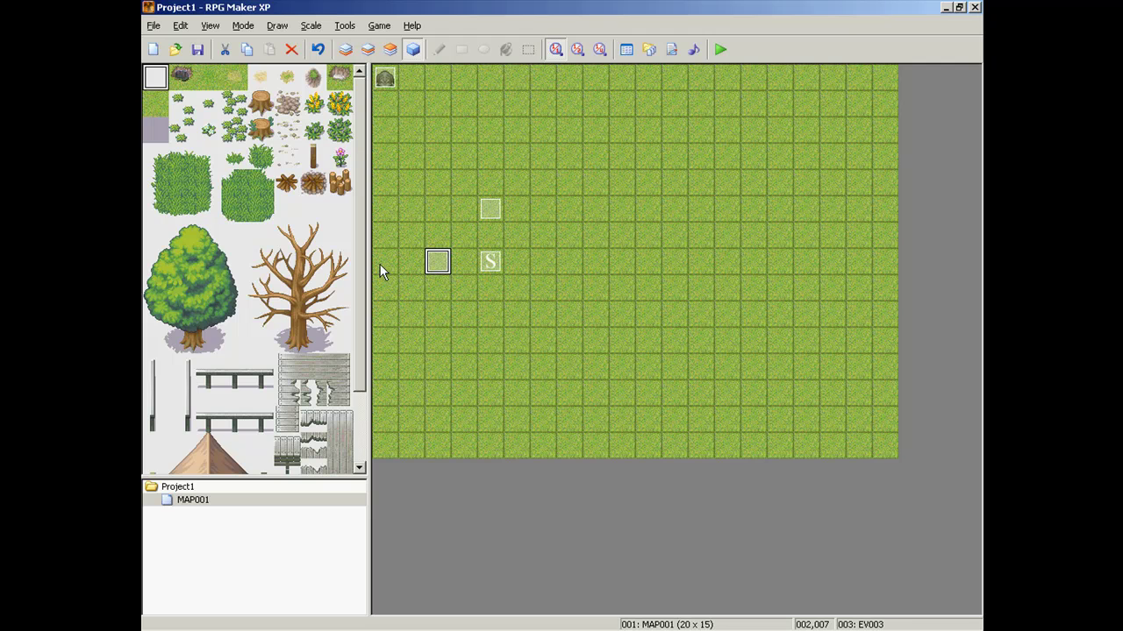
{"action": "double_click", "coordinate": [882, 444]}
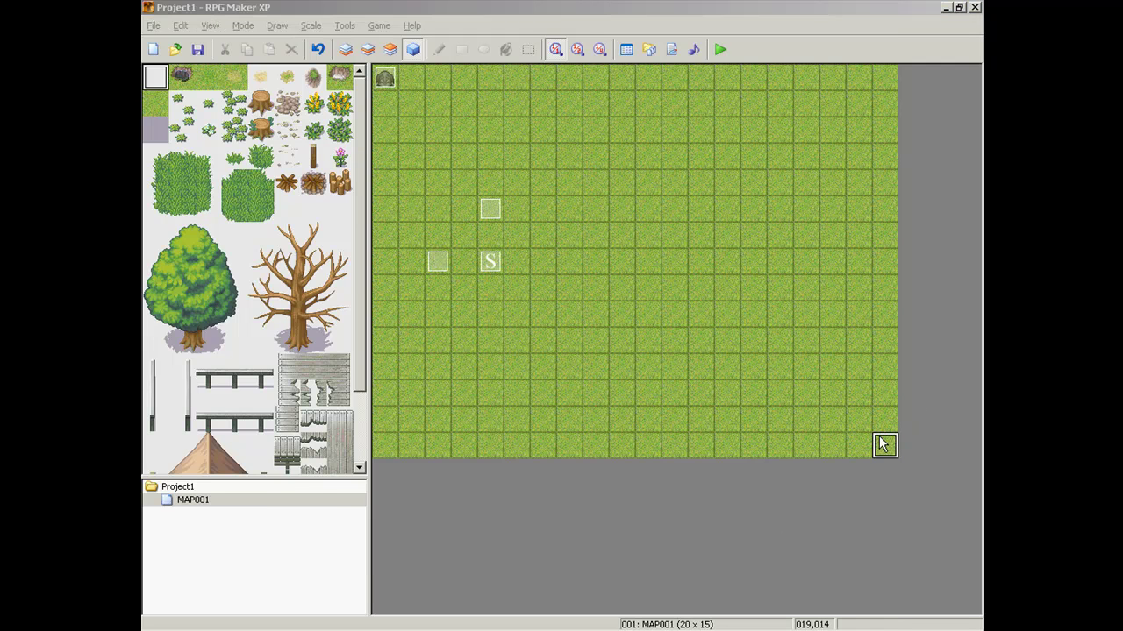
{"action": "double_click", "coordinate": [571, 173]}
{"action": "left_click", "coordinate": [575, 189]}
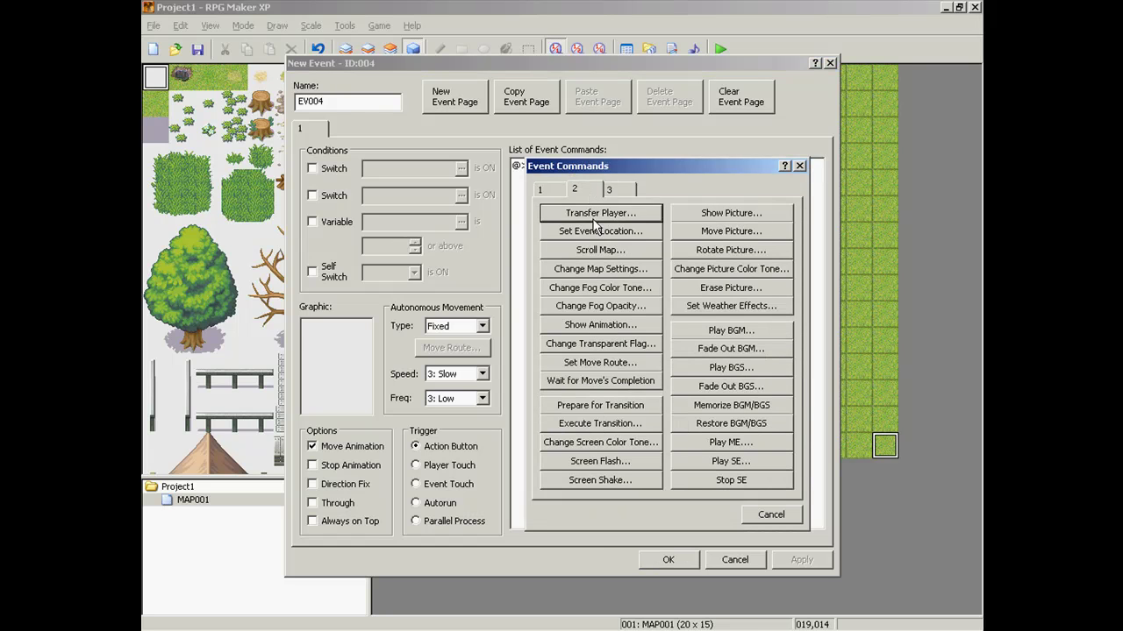
{"action": "left_click", "coordinate": [590, 215]}
{"action": "left_click", "coordinate": [758, 240]}
{"action": "left_click", "coordinate": [798, 166]}
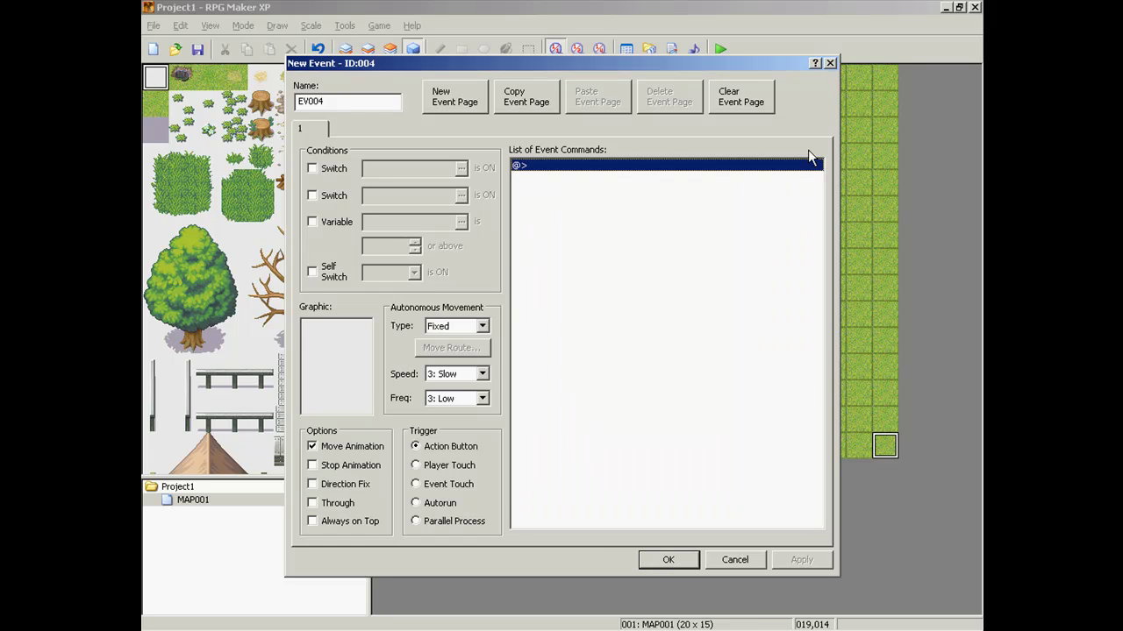
{"action": "left_click", "coordinate": [830, 64]}
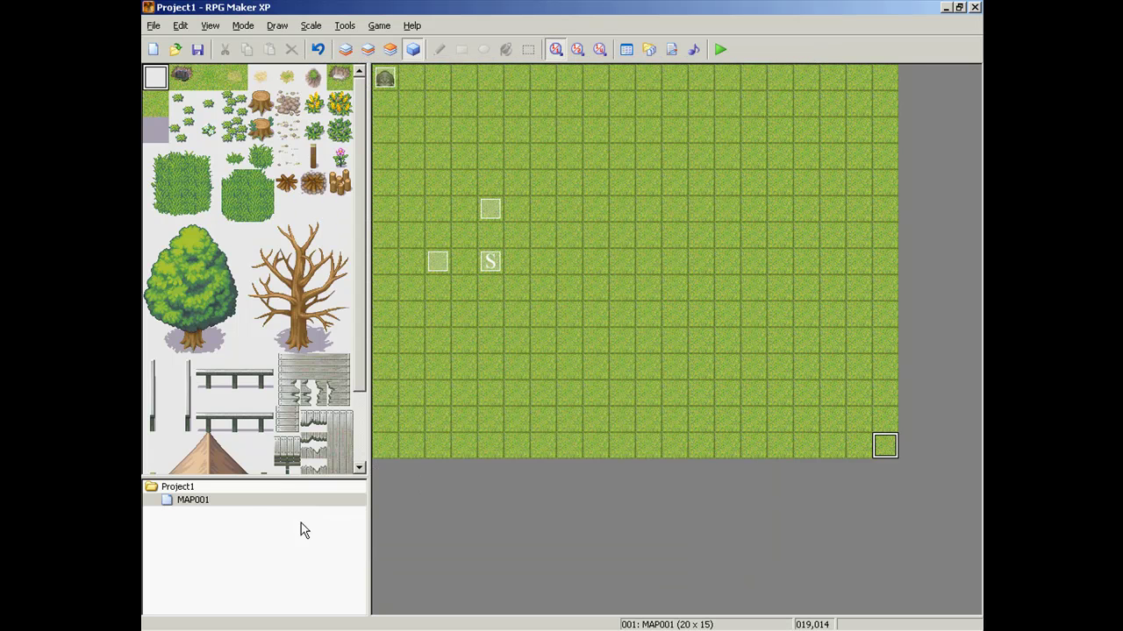
Create a new 20 x 15 map, MAP002, under Project1.
{"action": "left_click", "coordinate": [202, 488]}
{"action": "right_click", "coordinate": [203, 489]}
{"action": "left_click", "coordinate": [263, 496]}
{"action": "left_click", "coordinate": [594, 430]}
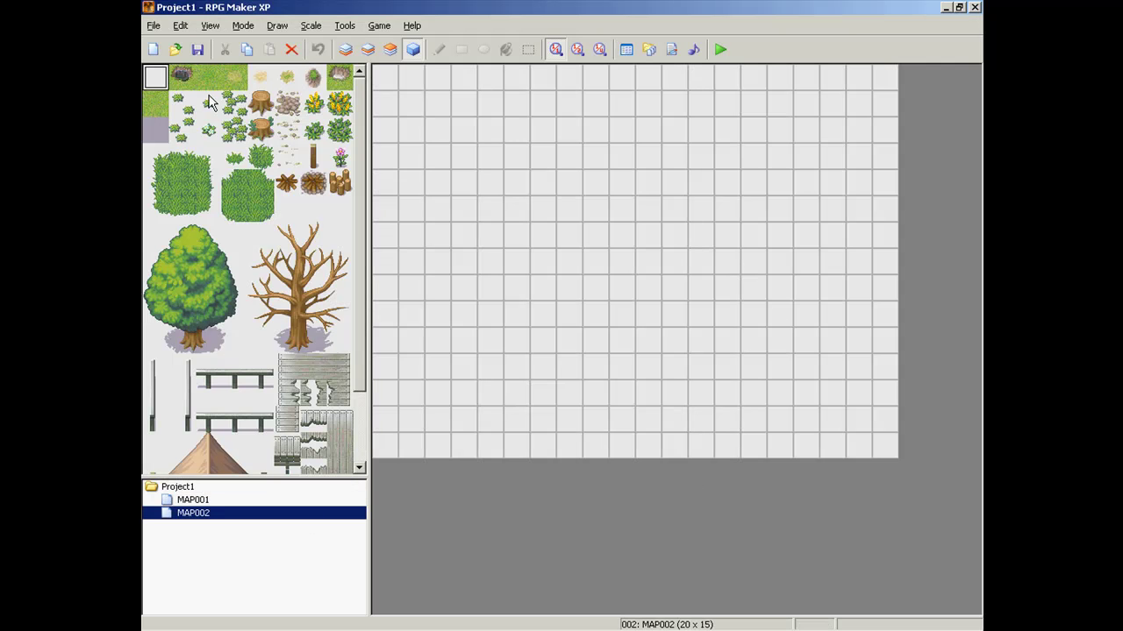
Fill the first layer of MAP002 with the plain grass tile using the Fill tool.
{"action": "left_click", "coordinate": [208, 77]}
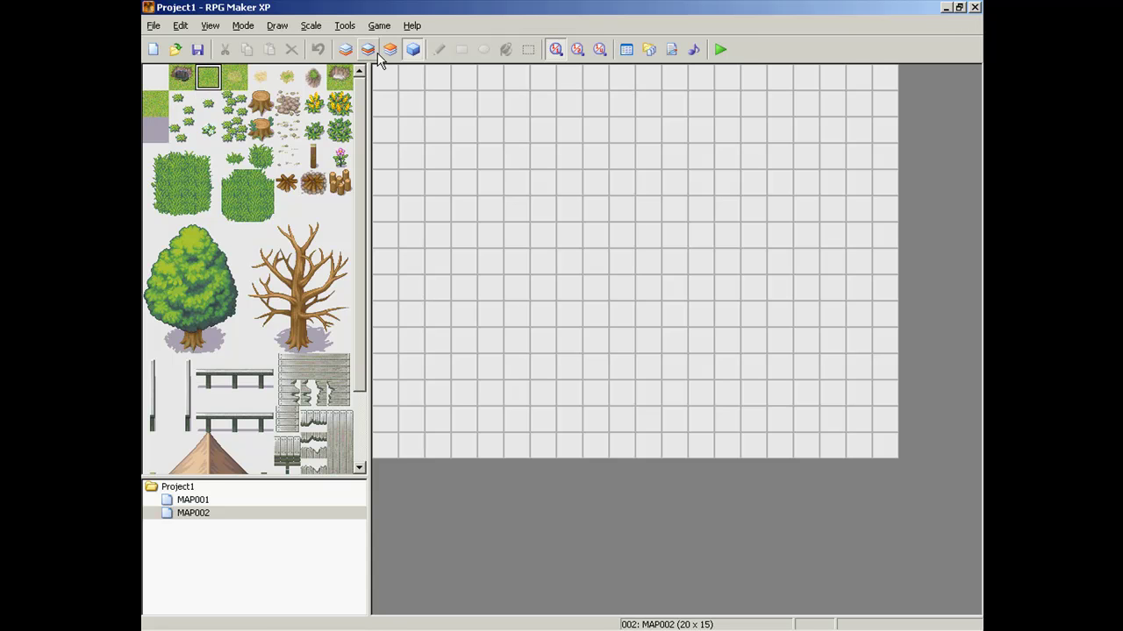
{"action": "left_click", "coordinate": [346, 49]}
{"action": "left_click", "coordinate": [506, 50]}
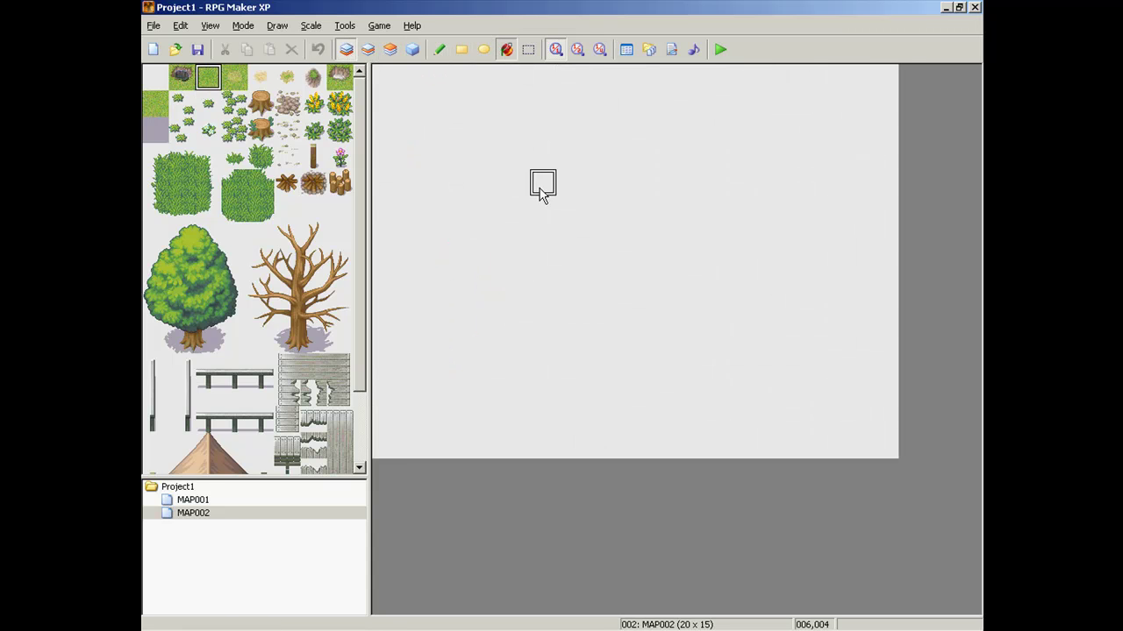
{"action": "left_click", "coordinate": [514, 154]}
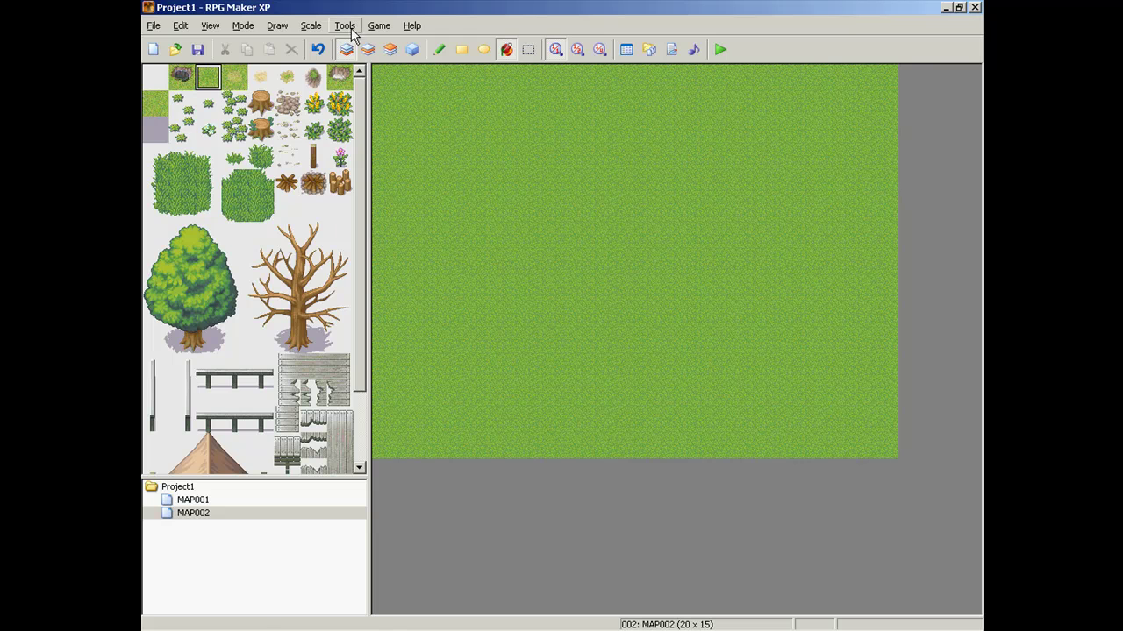
Create a new event at tile 000,007 on MAP001 in the event layer.
{"action": "left_click", "coordinate": [204, 500]}
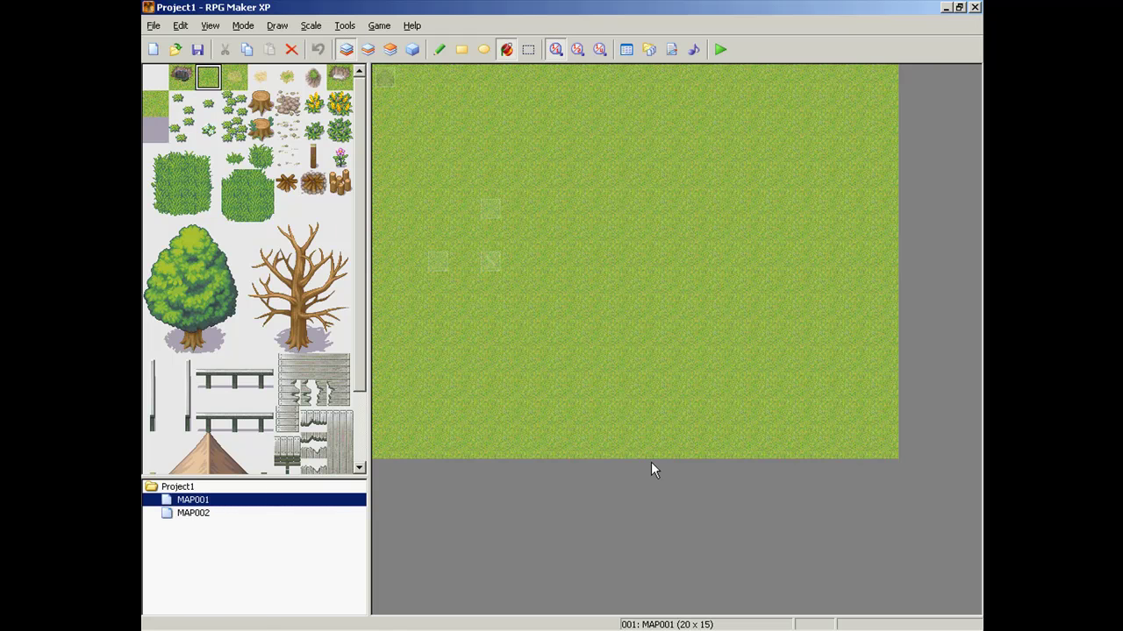
{"action": "left_click", "coordinate": [413, 51]}
{"action": "double_click", "coordinate": [387, 271]}
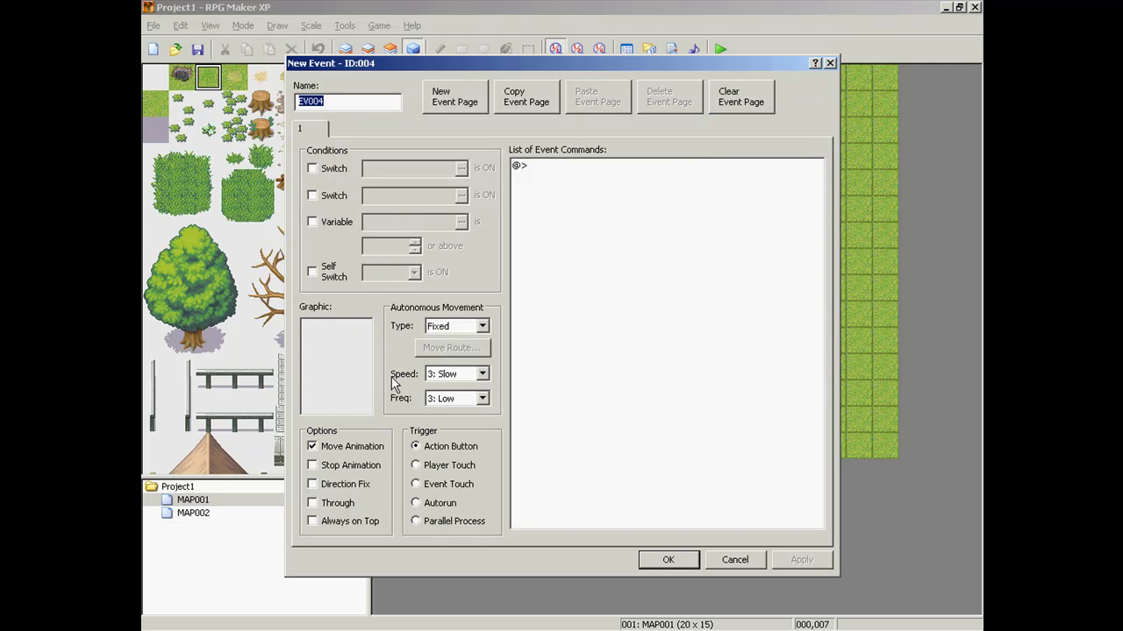
Add a Transfer Player command to the new event with MAP002 (001,000) as destination, and confirm the event.
{"action": "left_click", "coordinate": [559, 173]}
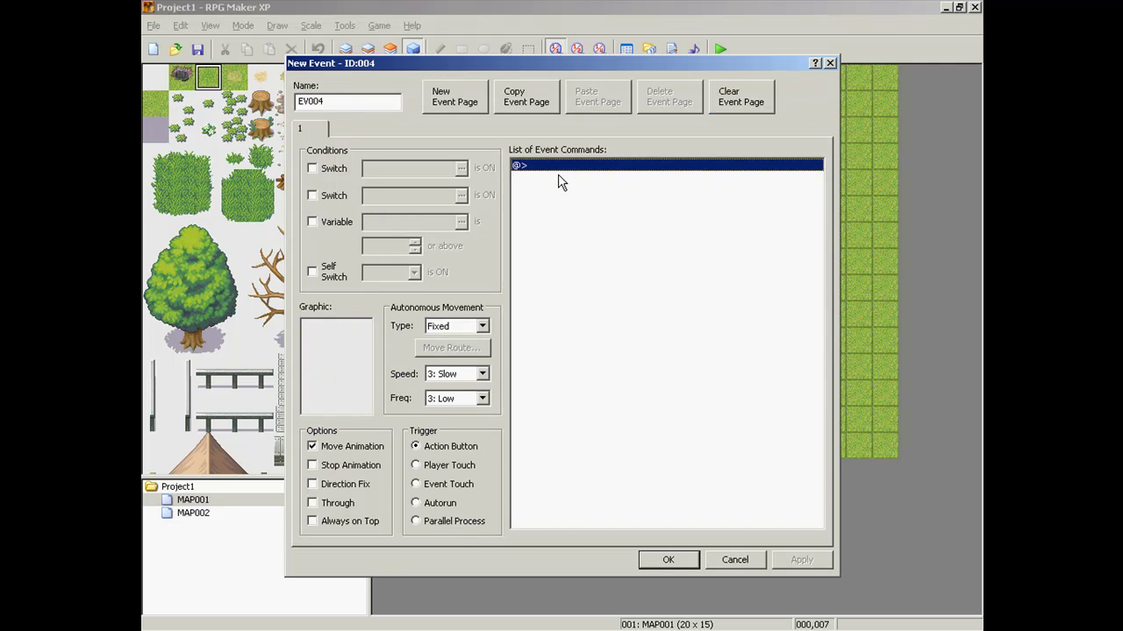
{"action": "double_click", "coordinate": [559, 176]}
{"action": "left_click", "coordinate": [577, 216]}
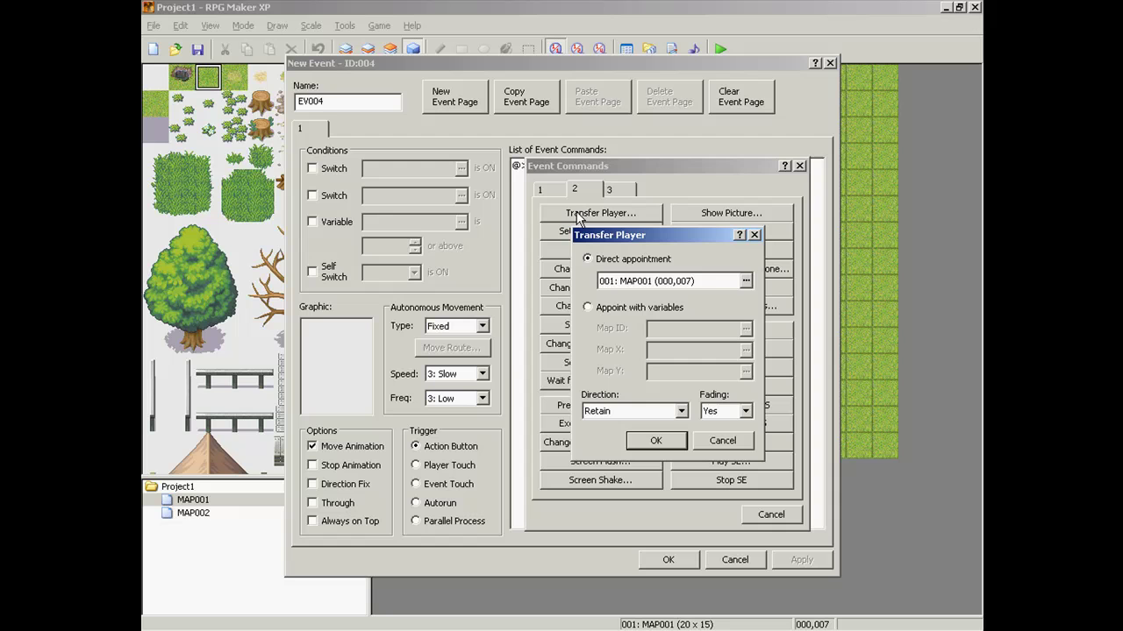
{"action": "left_click", "coordinate": [693, 281]}
{"action": "left_click", "coordinate": [746, 281]}
{"action": "left_click", "coordinate": [393, 136]}
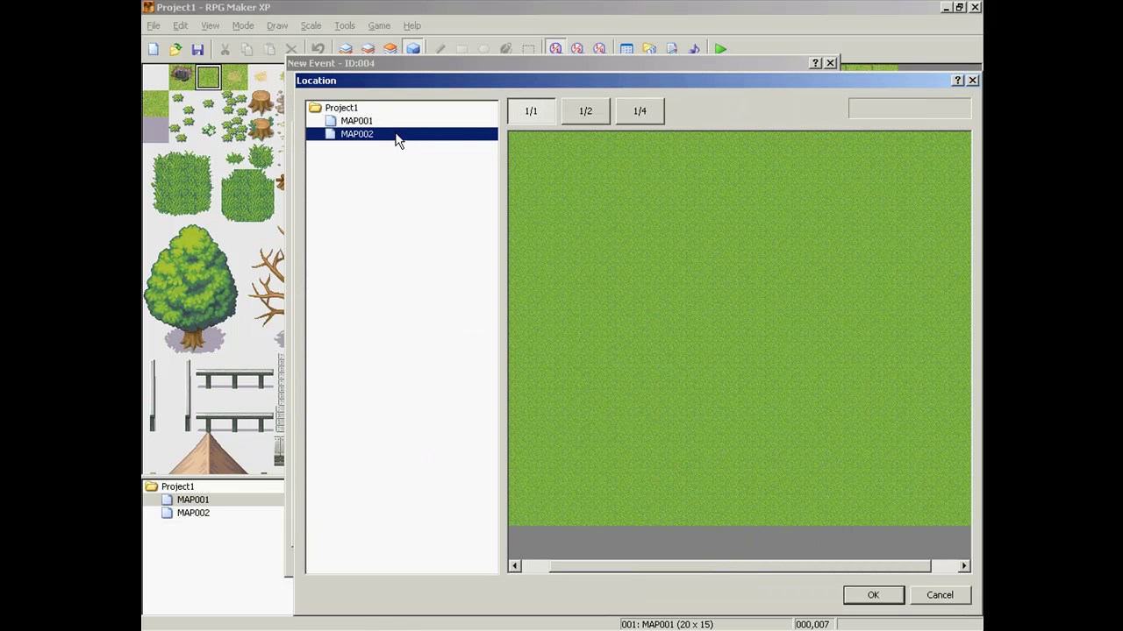
{"action": "double_click", "coordinate": [517, 138]}
{"action": "left_click", "coordinate": [656, 440]}
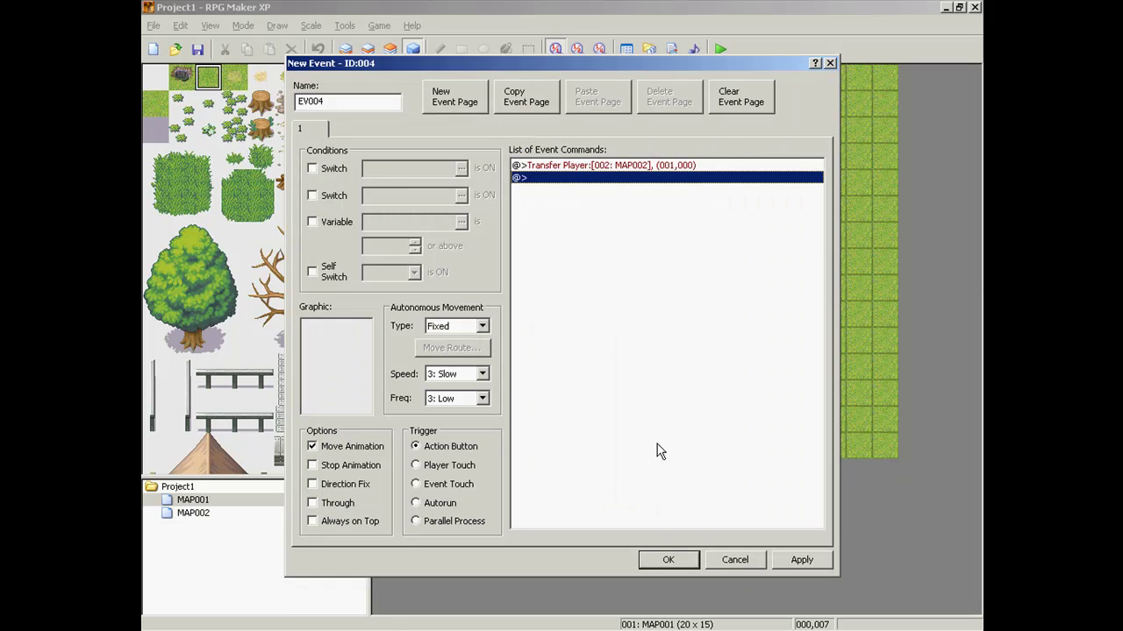
{"action": "left_click", "coordinate": [668, 562]}
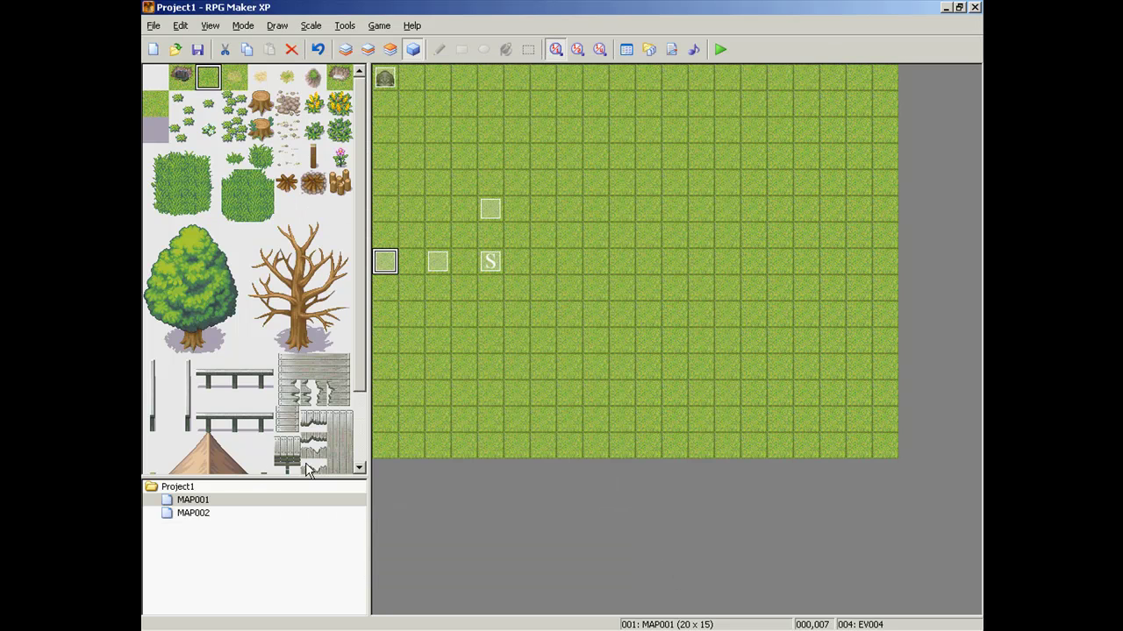
Create an event at tile 000,000 on MAP002 and add a Transfer Player command with the default destination.
{"action": "left_click", "coordinate": [213, 514]}
{"action": "left_click", "coordinate": [375, 82]}
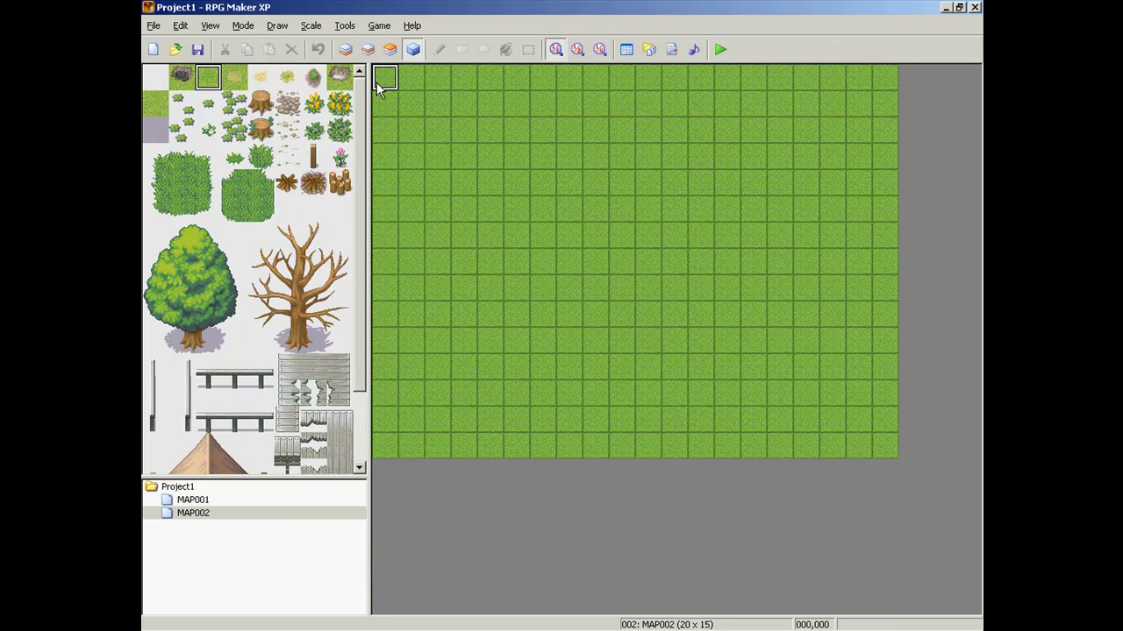
{"action": "double_click", "coordinate": [375, 82]}
{"action": "double_click", "coordinate": [546, 168]}
{"action": "left_click", "coordinate": [596, 213]}
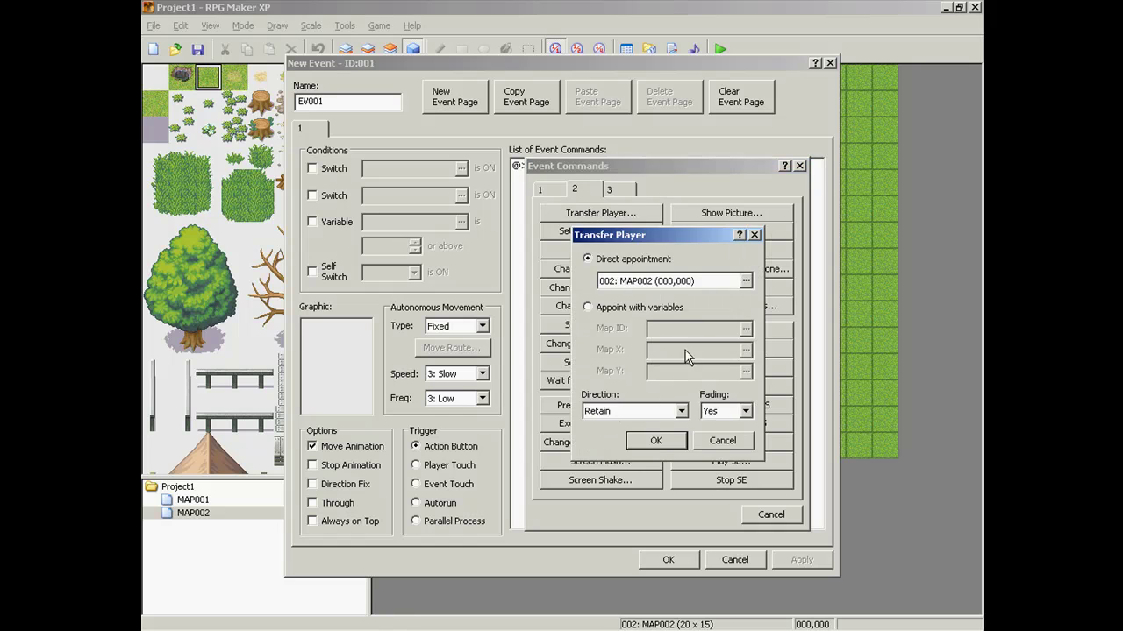
{"action": "left_click", "coordinate": [656, 441]}
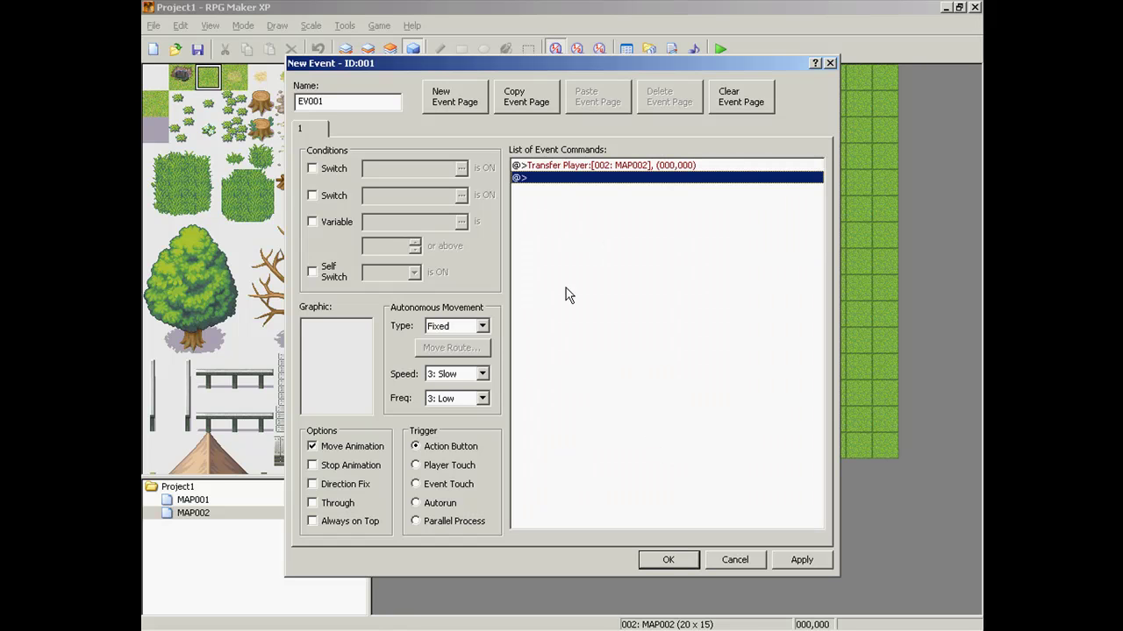
Set the MAP002 event's Transfer Player destination to MAP001 (000,007) and confirm the event.
{"action": "left_click", "coordinate": [573, 167]}
{"action": "right_click", "coordinate": [575, 171]}
{"action": "left_click", "coordinate": [612, 186]}
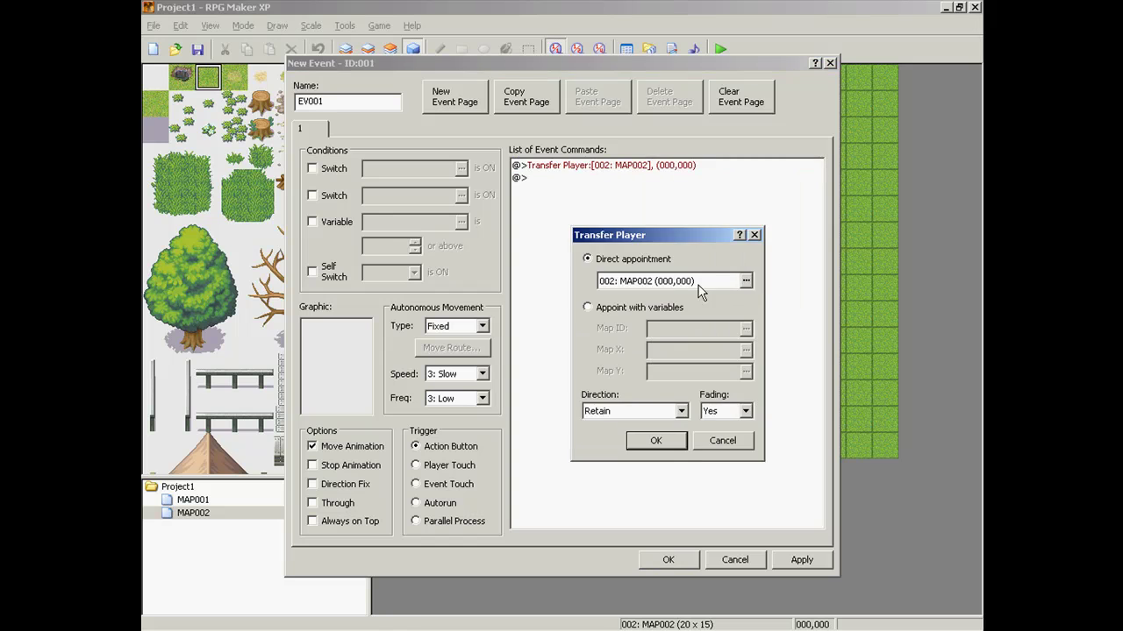
{"action": "left_click", "coordinate": [745, 281]}
{"action": "left_click", "coordinate": [386, 122]}
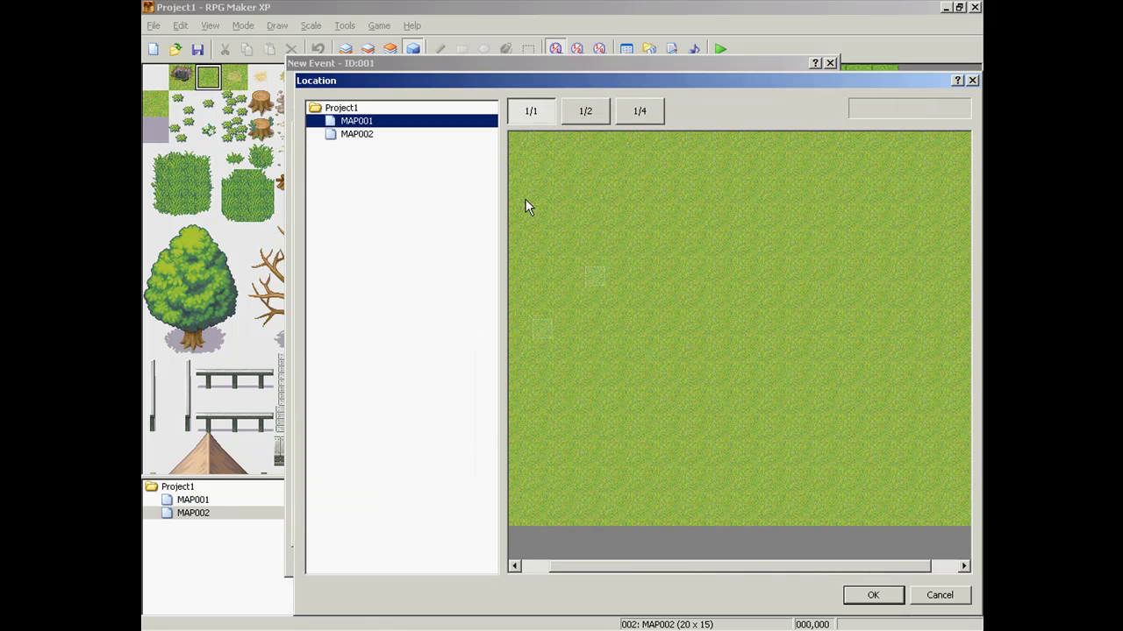
{"action": "double_click", "coordinate": [518, 334]}
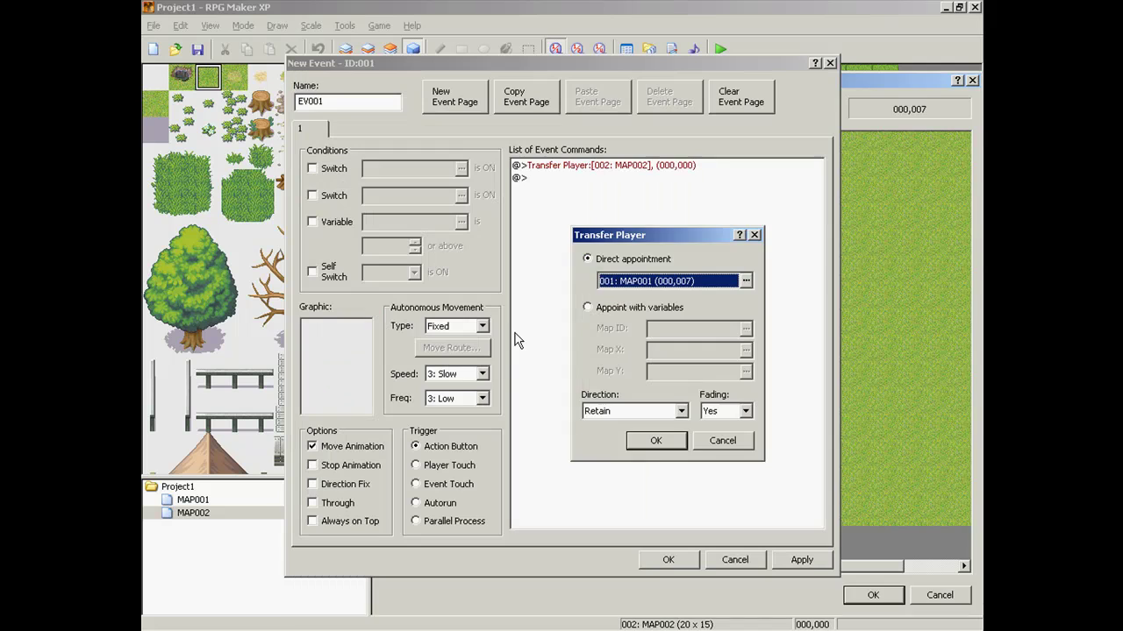
{"action": "left_click", "coordinate": [653, 440]}
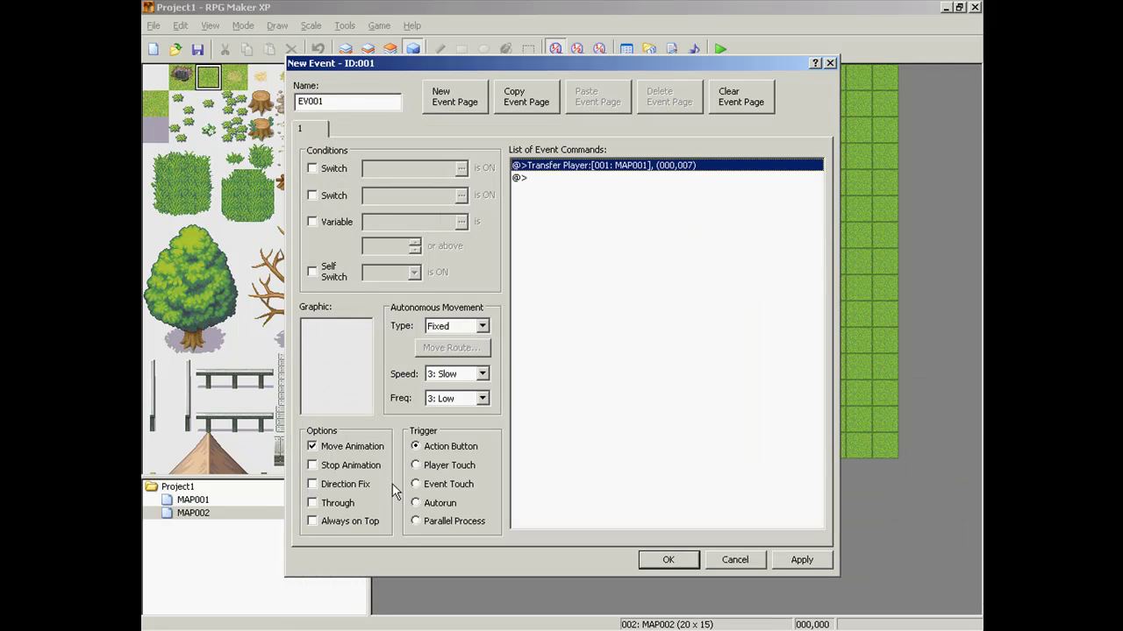
{"action": "left_click", "coordinate": [668, 560]}
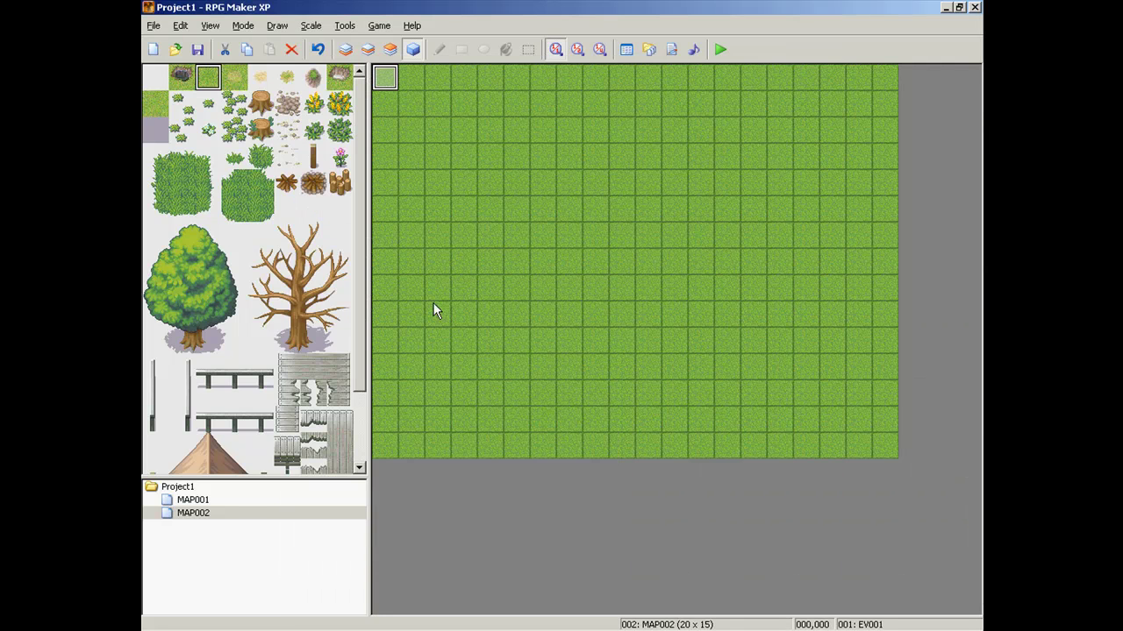
Change the Transfer Player destination of the MAP001 event at tile 000,007 to MAP002 (000,000) and confirm it.
{"action": "left_click", "coordinate": [227, 499]}
{"action": "double_click", "coordinate": [384, 262]}
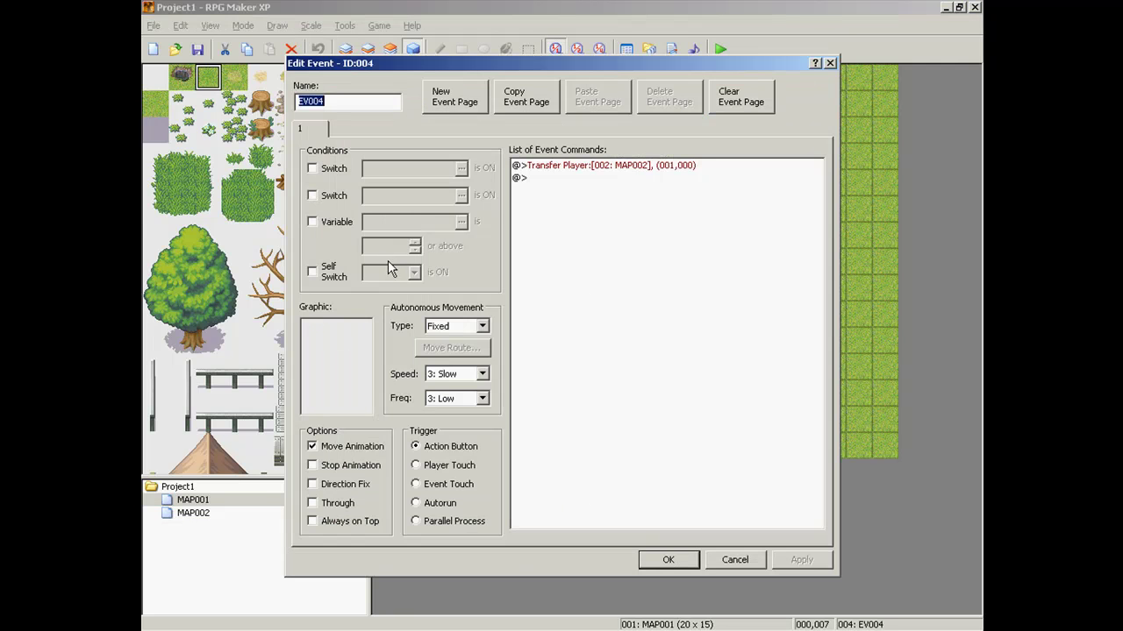
{"action": "right_click", "coordinate": [558, 166]}
{"action": "left_click", "coordinate": [576, 187]}
{"action": "left_click", "coordinate": [745, 280]}
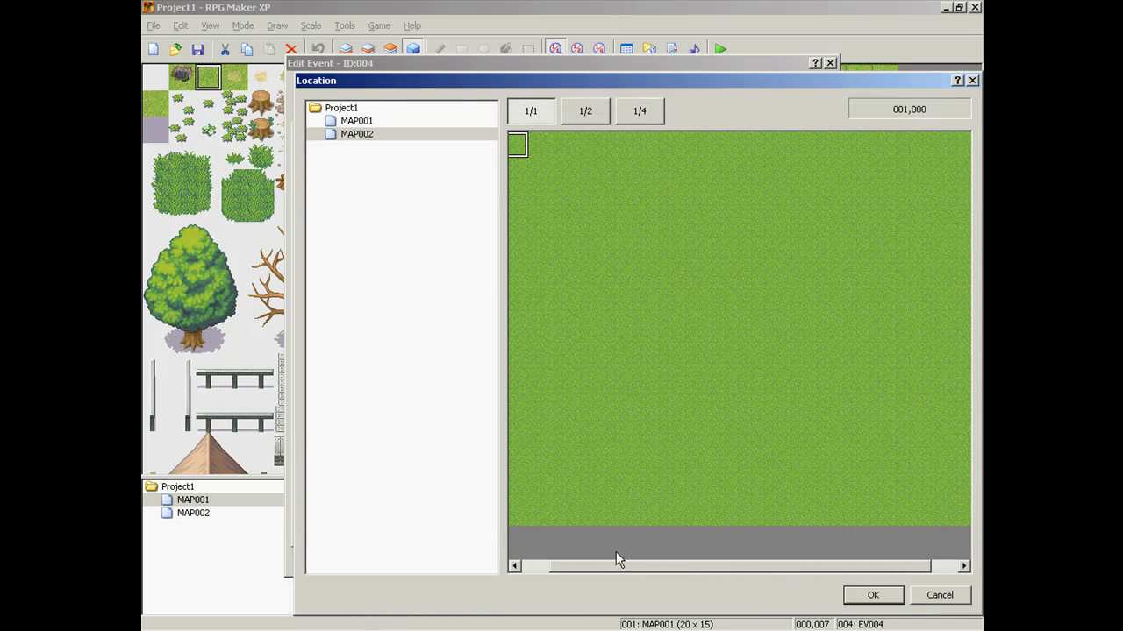
{"action": "left_click_drag", "start_coordinate": [581, 566], "coordinate": [554, 568]}
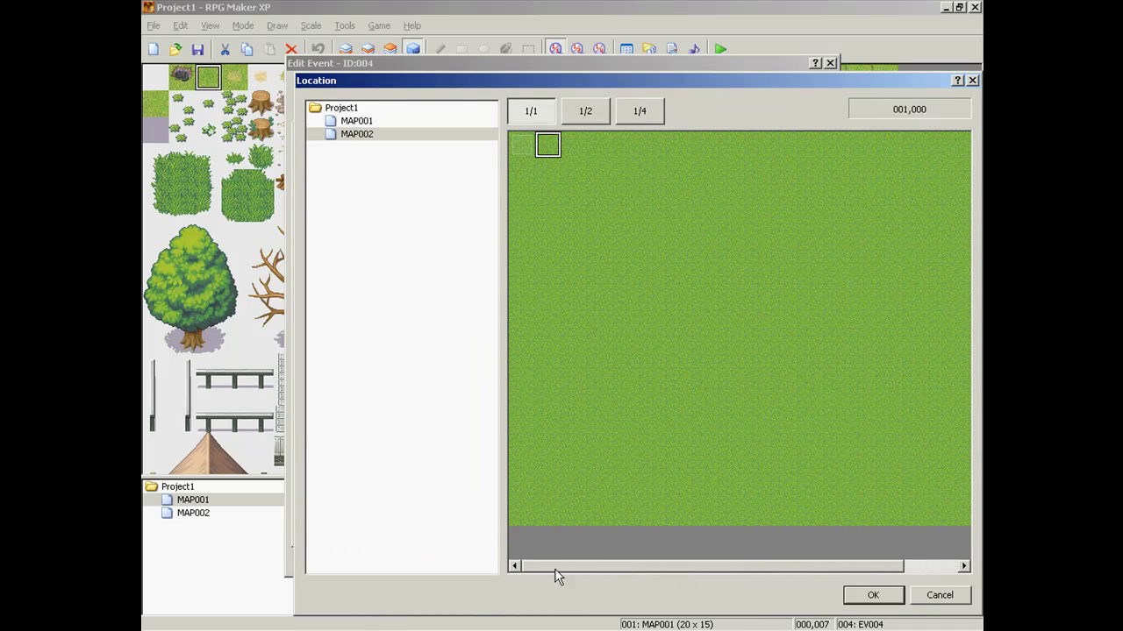
{"action": "left_click", "coordinate": [523, 147]}
{"action": "double_click", "coordinate": [523, 145]}
{"action": "left_click", "coordinate": [660, 434]}
{"action": "left_click", "coordinate": [664, 564]}
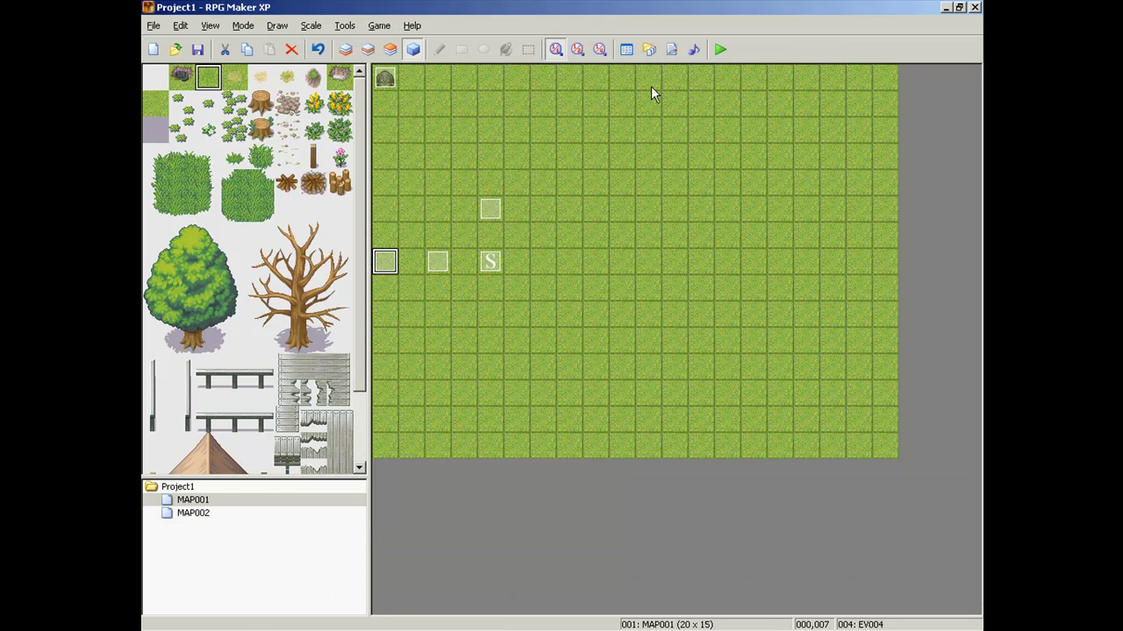
Launch a playtest and start a new game.
{"action": "left_click", "coordinate": [720, 49]}
{"action": "left_click", "coordinate": [494, 344]}
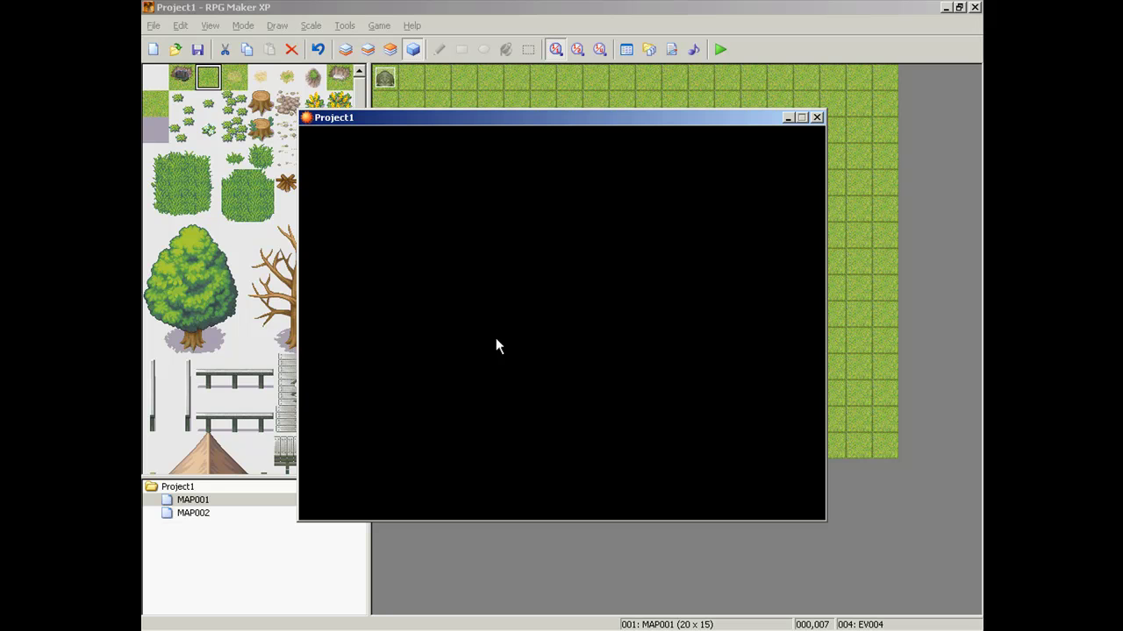
{"action": "key", "text": "Return"}
Walk the character around MAP001 interacting with its events, and use the transfer event to reach MAP002.
{"action": "key", "text": "Left"}
{"action": "key", "text": "Return"}
{"action": "key", "text": "Return"}
{"action": "key", "text": "Right"}
{"action": "key", "text": "Up"}
{"action": "key", "text": "Return"}
{"action": "key", "text": "Return"}
{"action": "key", "text": "Down"}
{"action": "key", "text": "Left"}
{"action": "key", "text": "Up"}
{"action": "key", "text": "Down"}
{"action": "key", "text": "Right"}
{"action": "key", "text": "Up"}
{"action": "key", "text": "Left"}
{"action": "key", "text": "Left"}
{"action": "key", "text": "Down"}
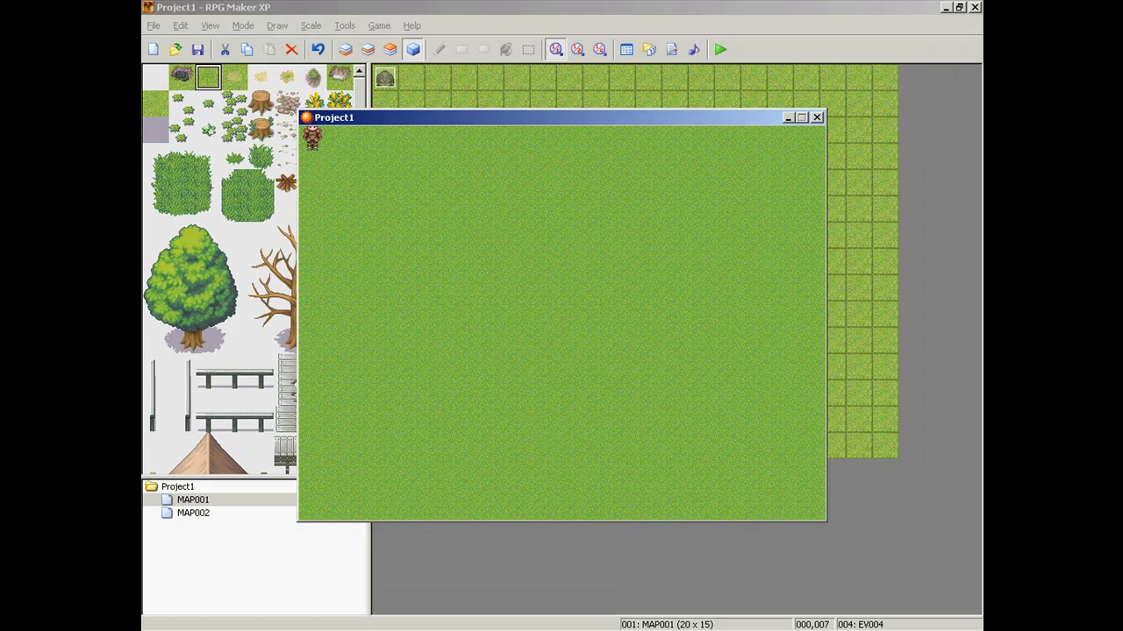
Test the transfers back and forth between MAP002 and MAP001, and close the game.
{"action": "key", "text": "Right"}
{"action": "key", "text": "Up"}
{"action": "key", "text": "Left"}
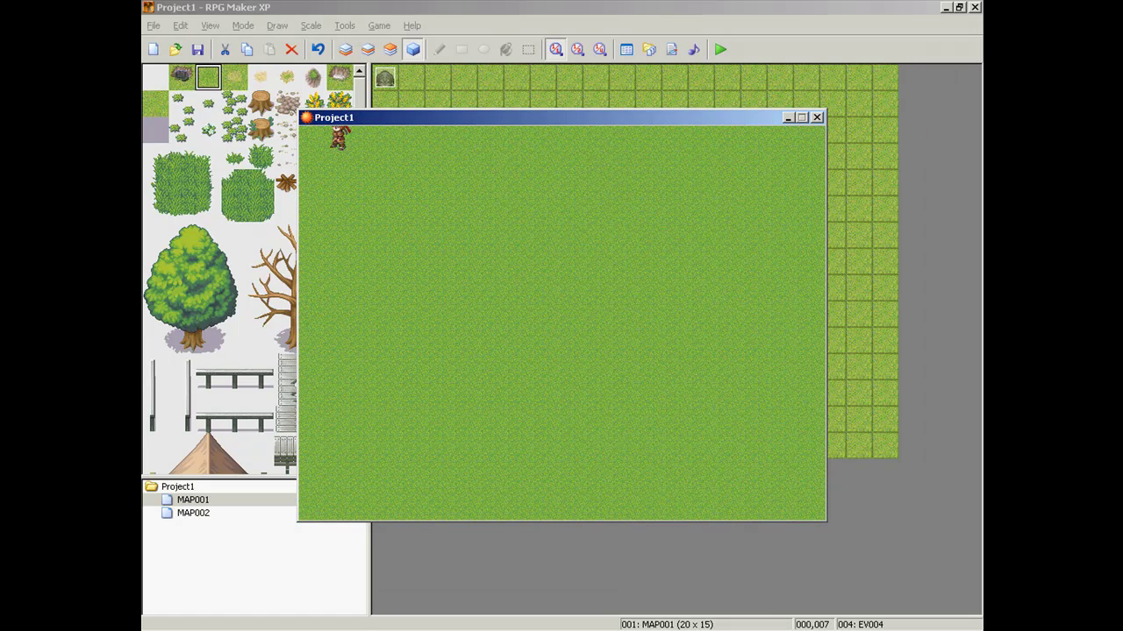
{"action": "key", "text": "Right"}
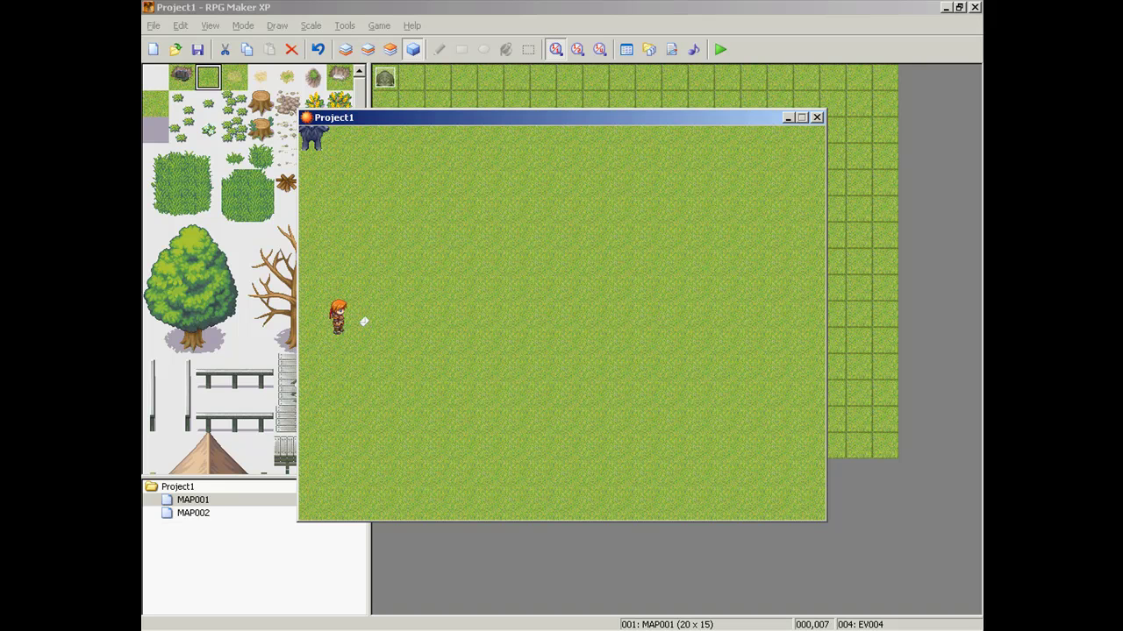
{"action": "key", "text": "Return"}
{"action": "key", "text": "Return"}
{"action": "key", "text": "Left"}
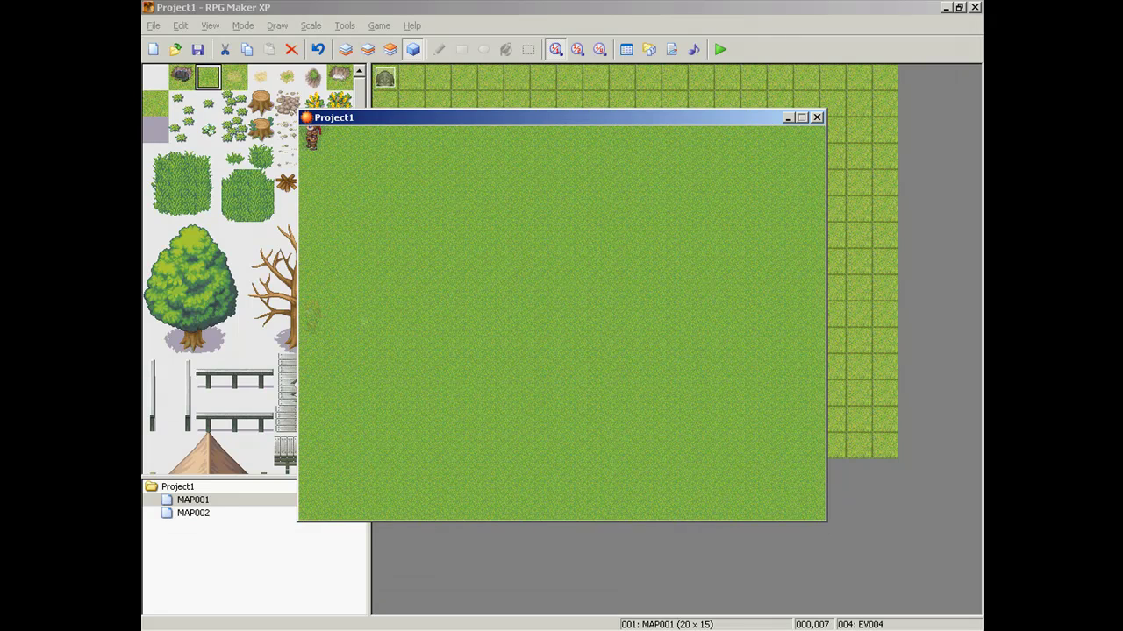
{"action": "key", "text": "Right"}
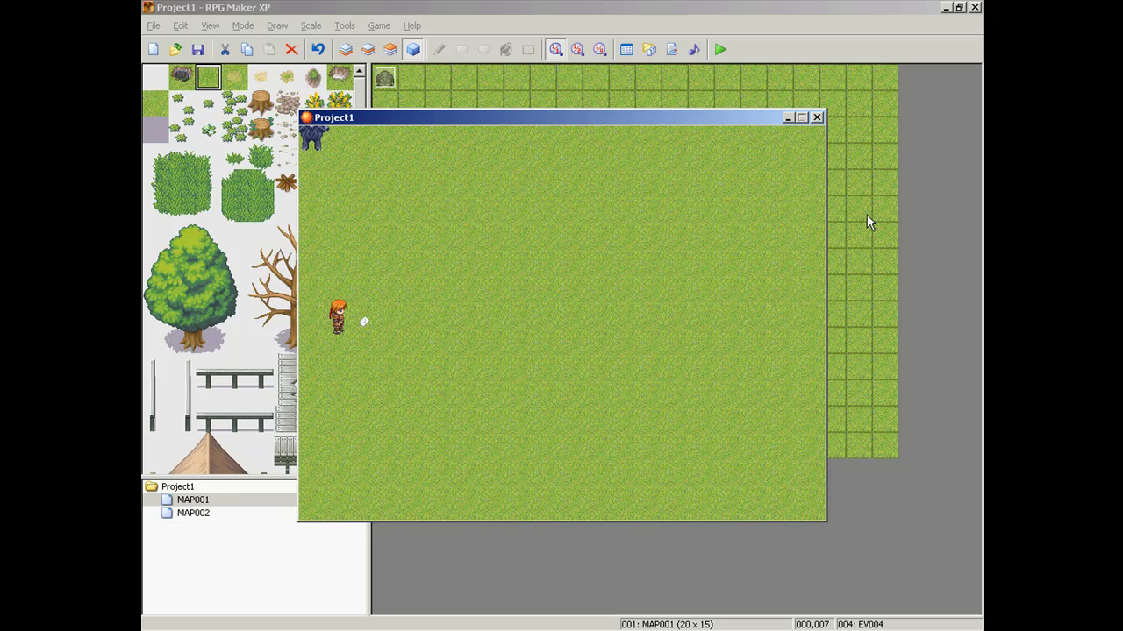
{"action": "left_click", "coordinate": [815, 117]}
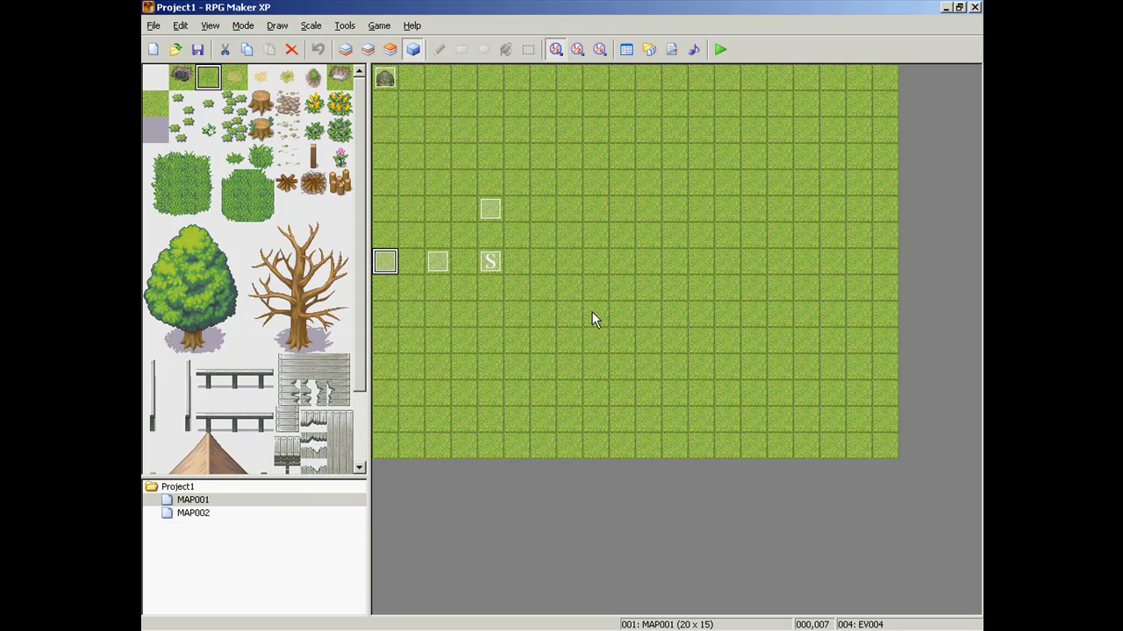
Create a new event at tile 006,007 on MAP001, leaving its command list empty.
{"action": "double_click", "coordinate": [547, 265]}
{"action": "double_click", "coordinate": [551, 169]}
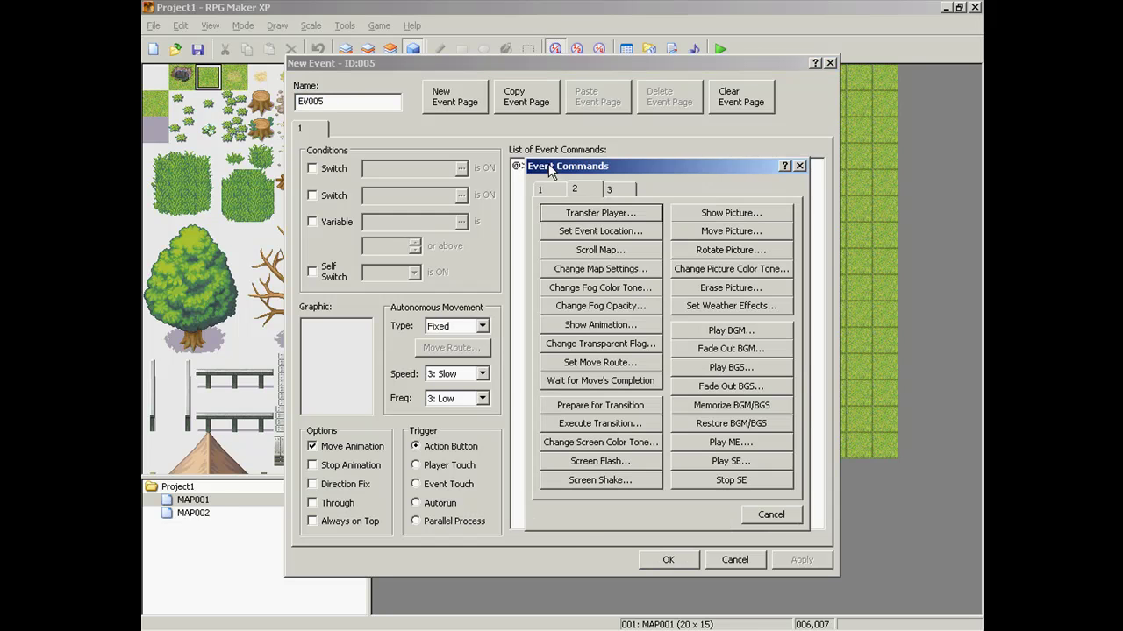
{"action": "left_click", "coordinate": [800, 166]}
Give the new event the first light-blue crystal of 198-Support06 as its graphic.
{"action": "double_click", "coordinate": [355, 374]}
{"action": "left_click_drag", "start_coordinate": [458, 172], "coordinate": [450, 481]}
{"action": "left_click", "coordinate": [410, 483]}
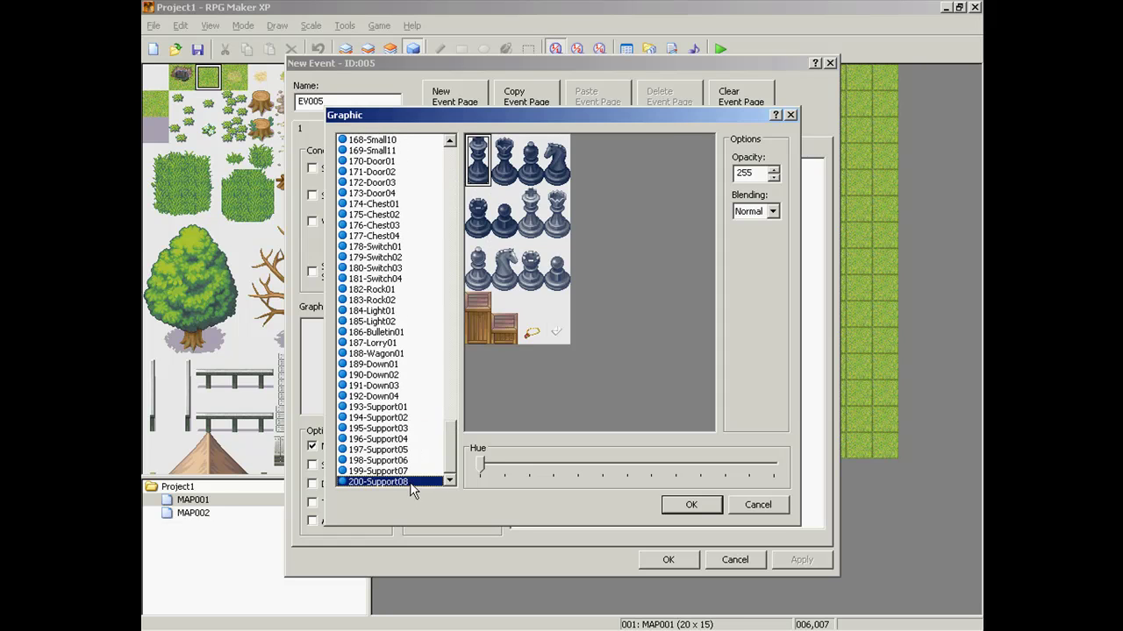
{"action": "left_click", "coordinate": [401, 472]}
{"action": "left_click", "coordinate": [387, 460]}
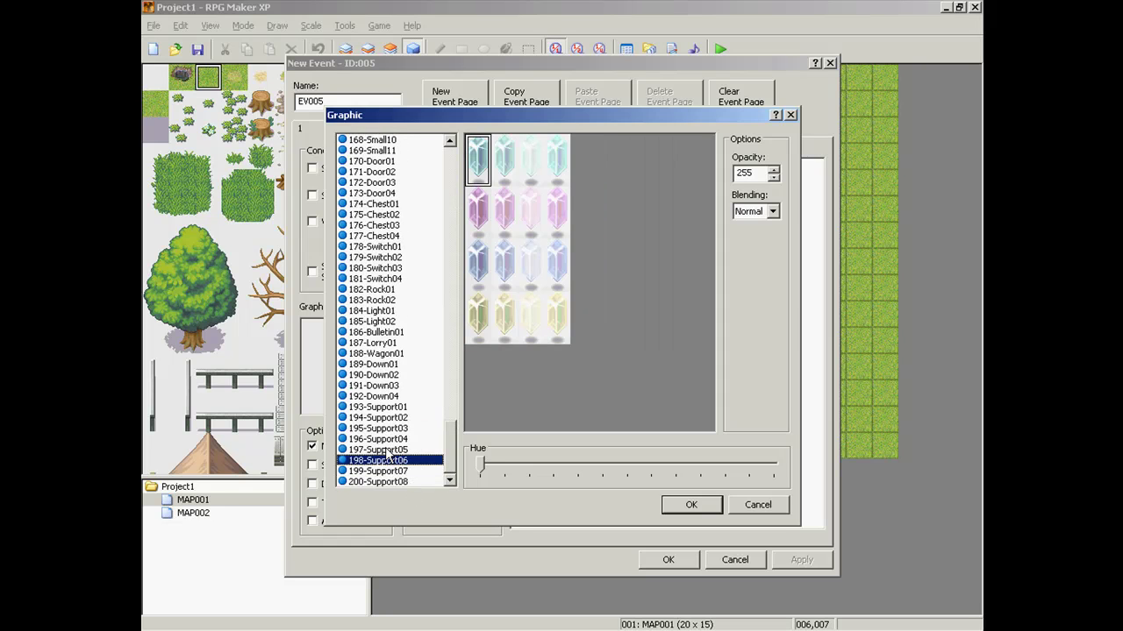
{"action": "left_click", "coordinate": [382, 450]}
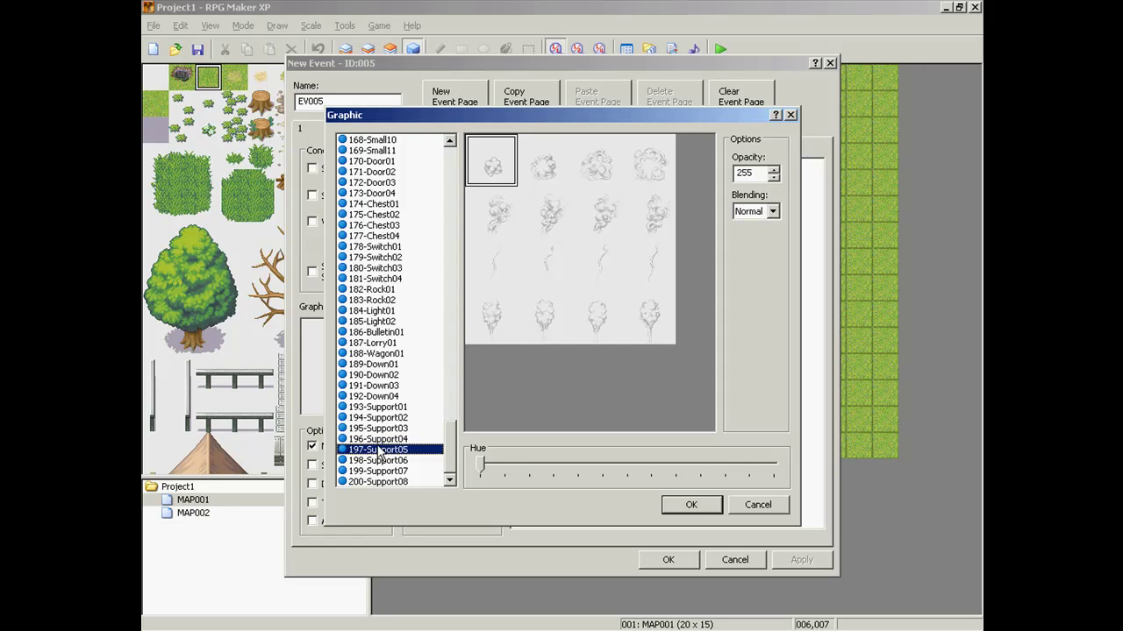
{"action": "left_click", "coordinate": [406, 460]}
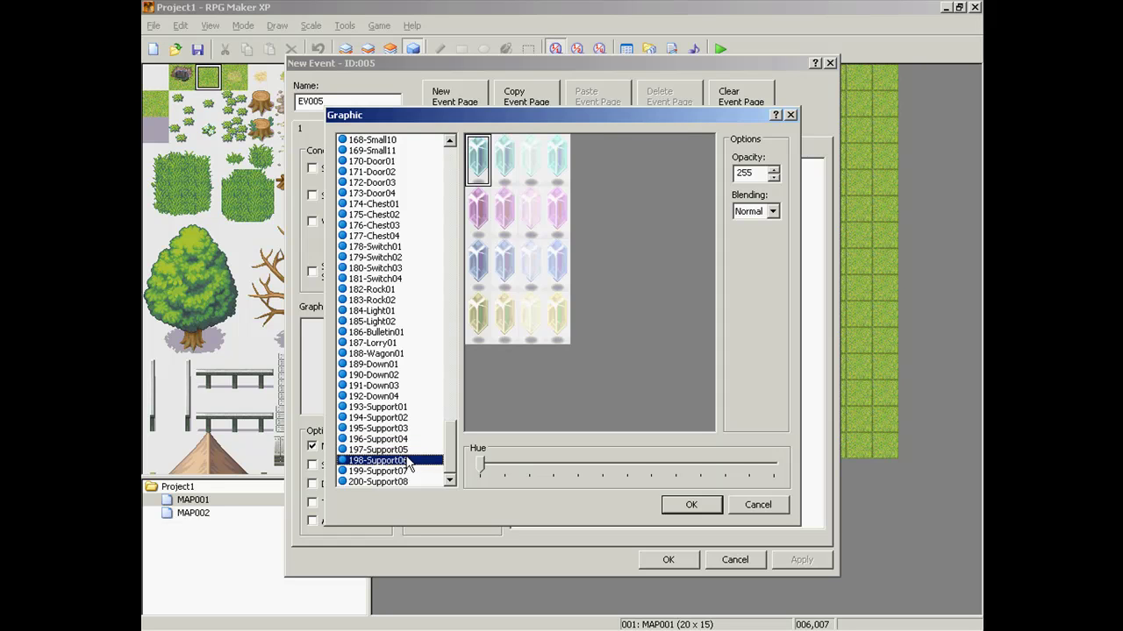
{"action": "double_click", "coordinate": [489, 173]}
Add a Show Text command with the message "hjlho" to the crystal event.
{"action": "double_click", "coordinate": [544, 169]}
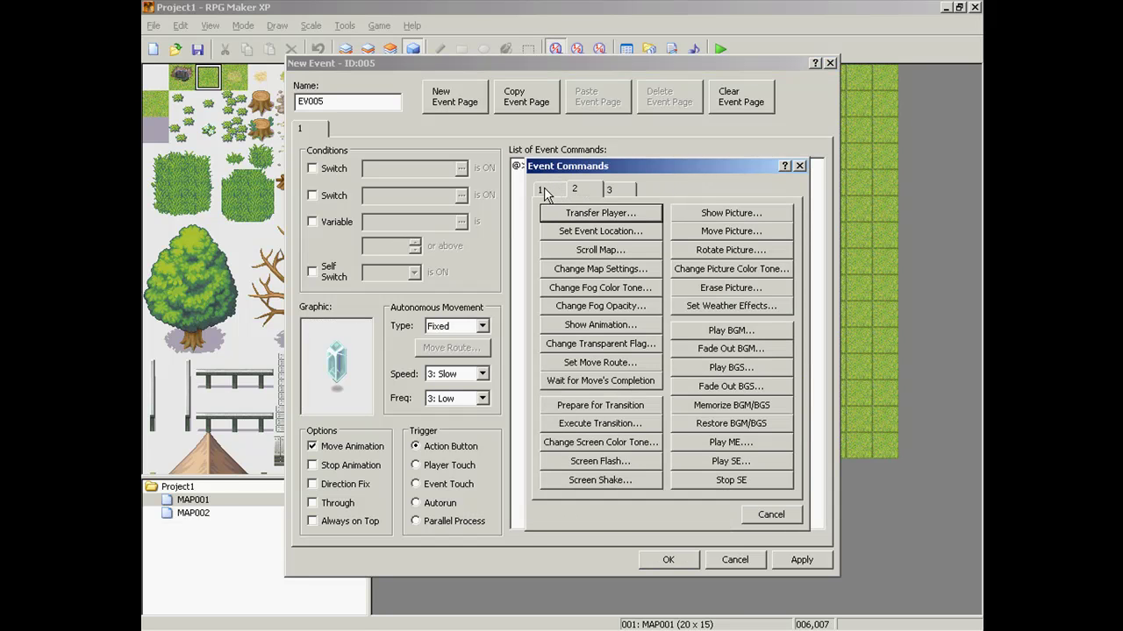
{"action": "left_click", "coordinate": [545, 188]}
{"action": "left_click", "coordinate": [562, 211]}
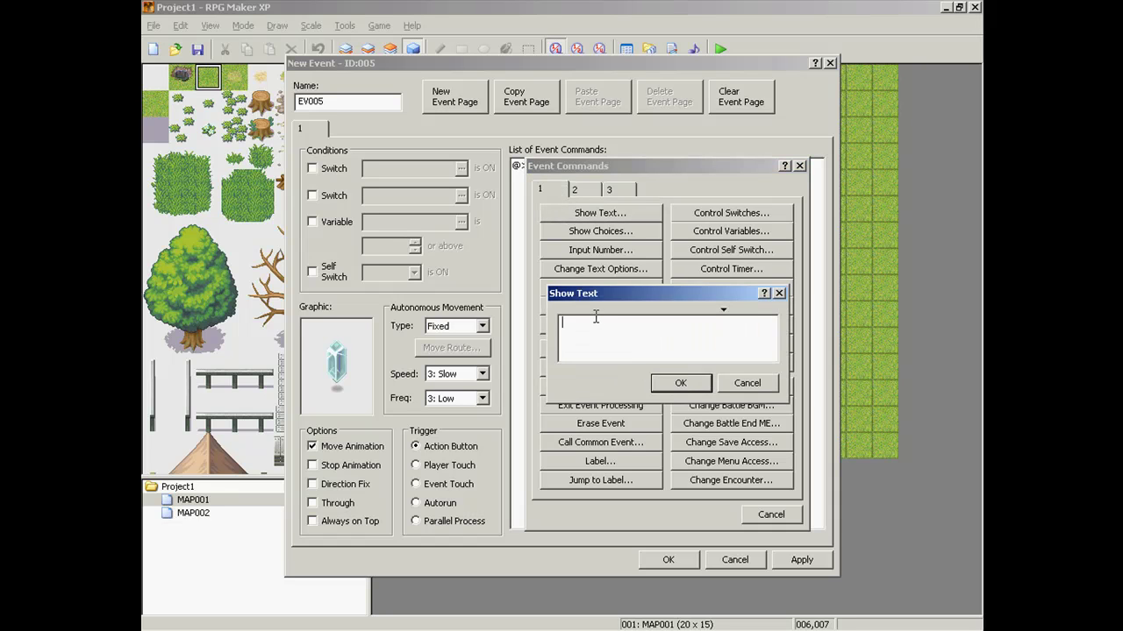
{"action": "type", "text": "hjlho"}
{"action": "left_click", "coordinate": [658, 382]}
Add a Change HP command after the message that increases the entire party's HP by a constant 1.
{"action": "double_click", "coordinate": [564, 180]}
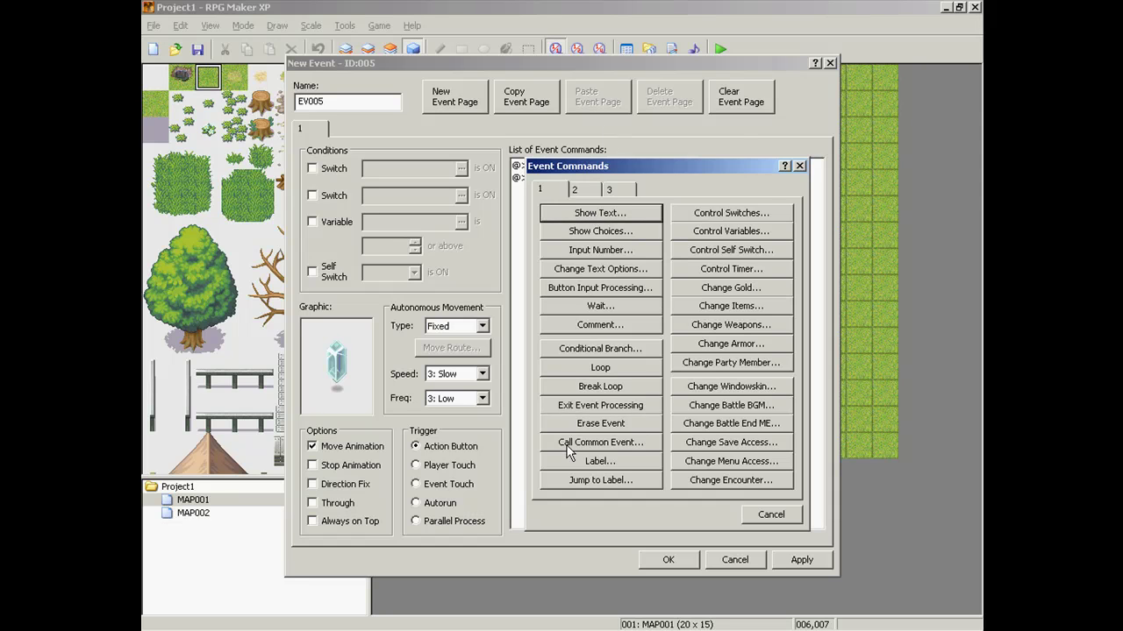
{"action": "left_click", "coordinate": [617, 190]}
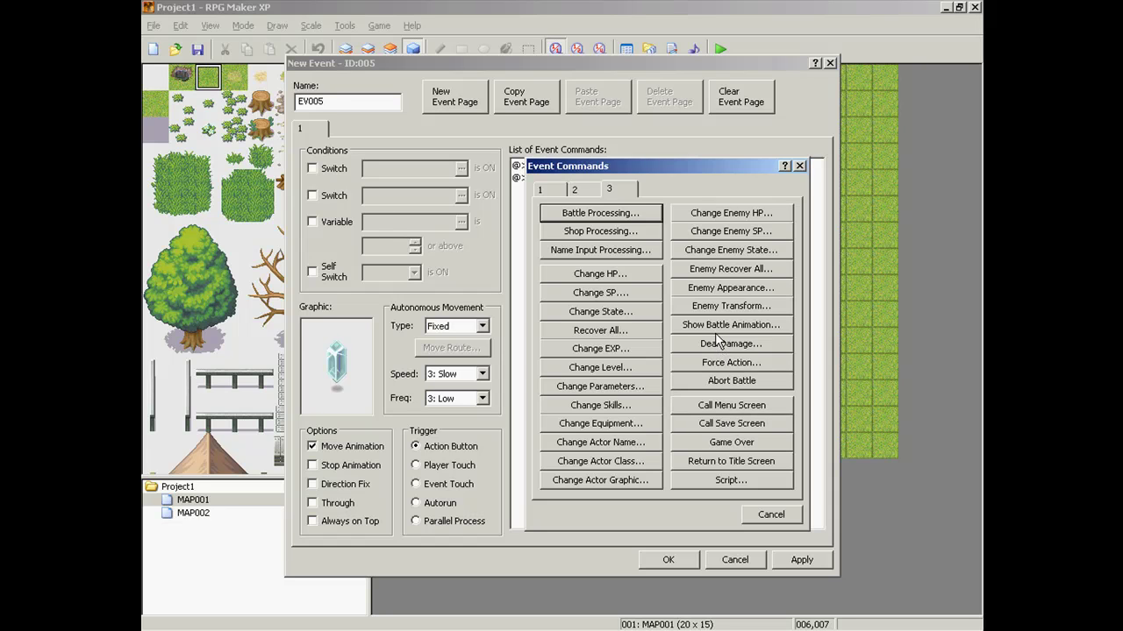
{"action": "left_click", "coordinate": [596, 272]}
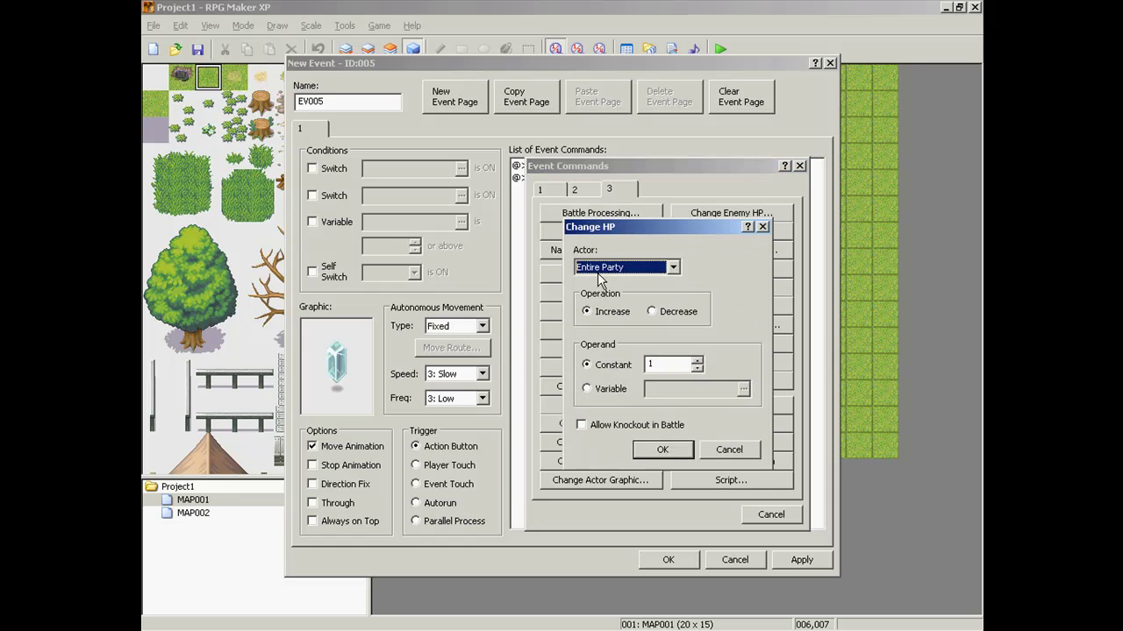
{"action": "left_click", "coordinate": [762, 228]}
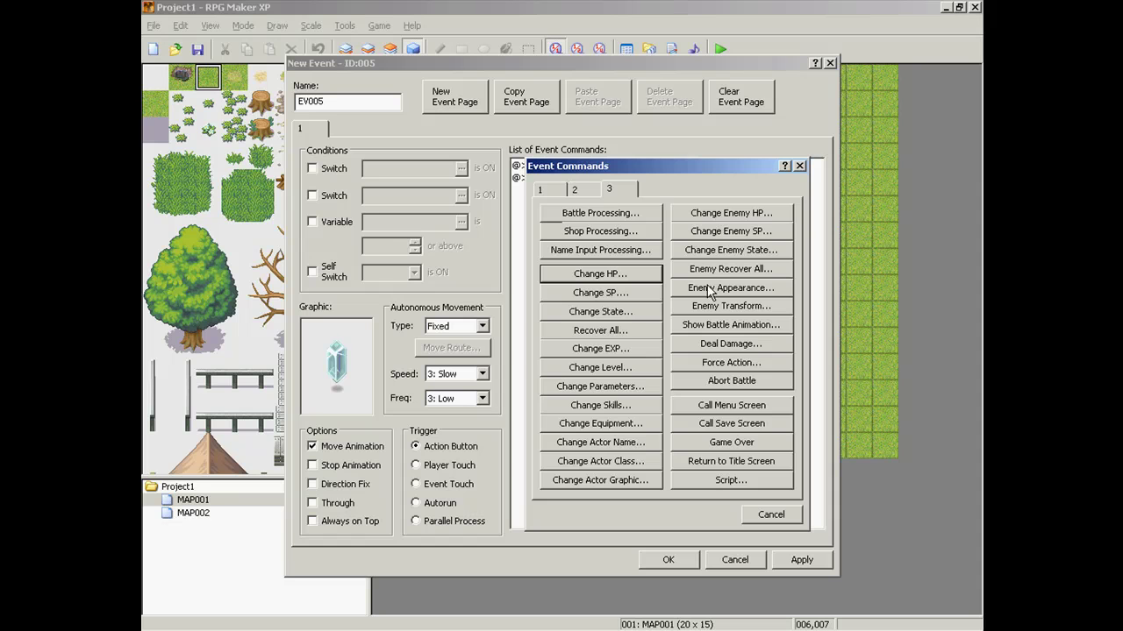
{"action": "left_click", "coordinate": [589, 191]}
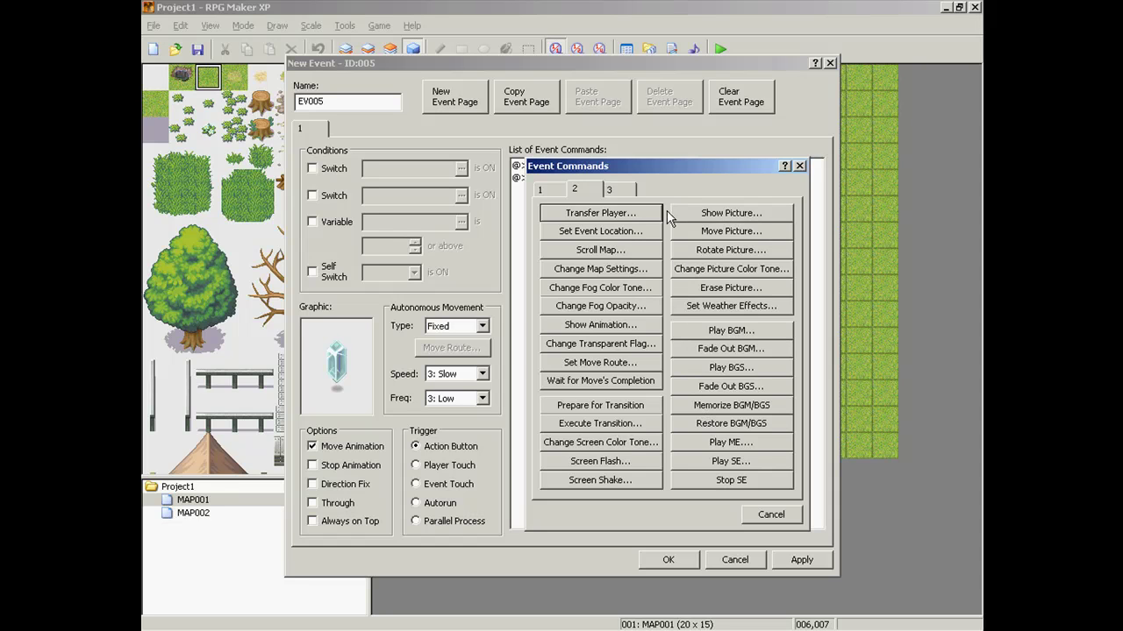
{"action": "left_click", "coordinate": [627, 190]}
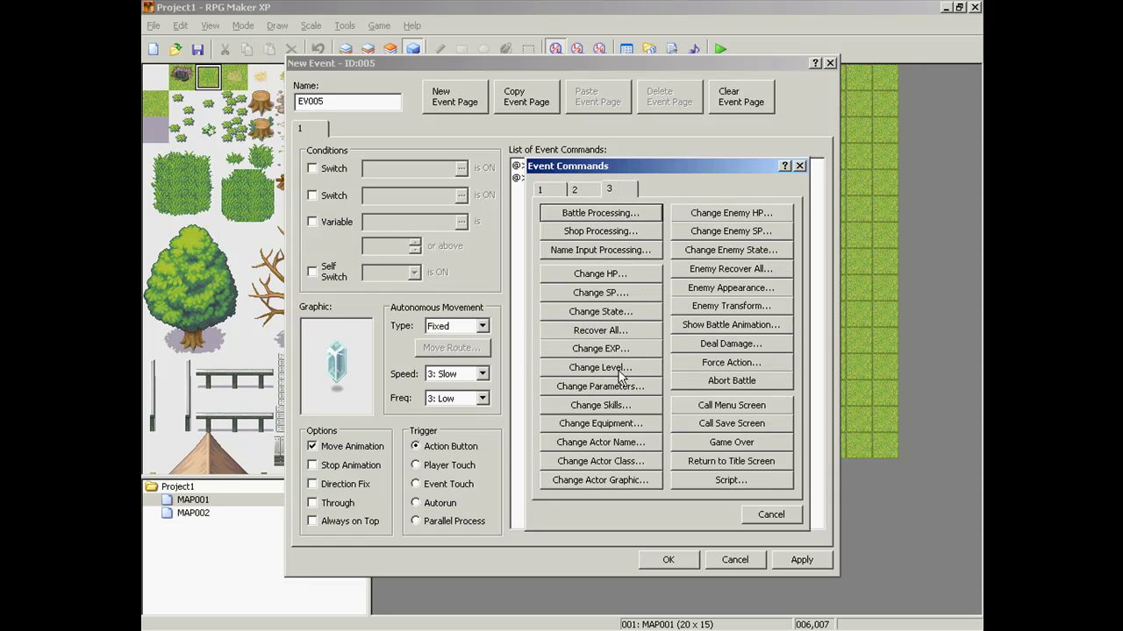
{"action": "left_click", "coordinate": [623, 276]}
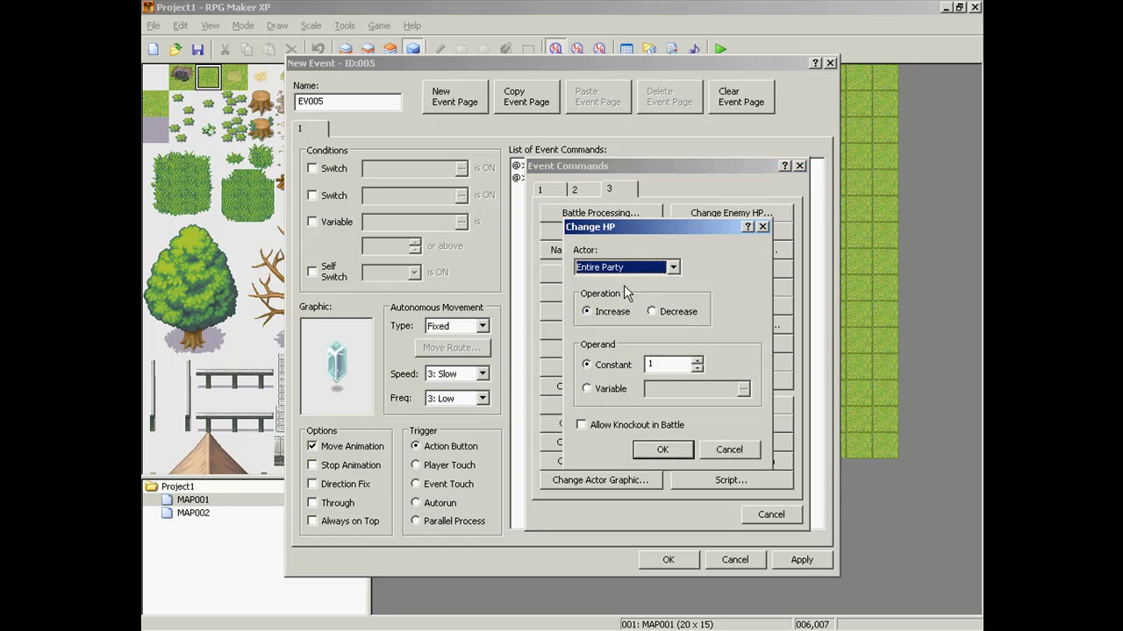
{"action": "left_click", "coordinate": [676, 456]}
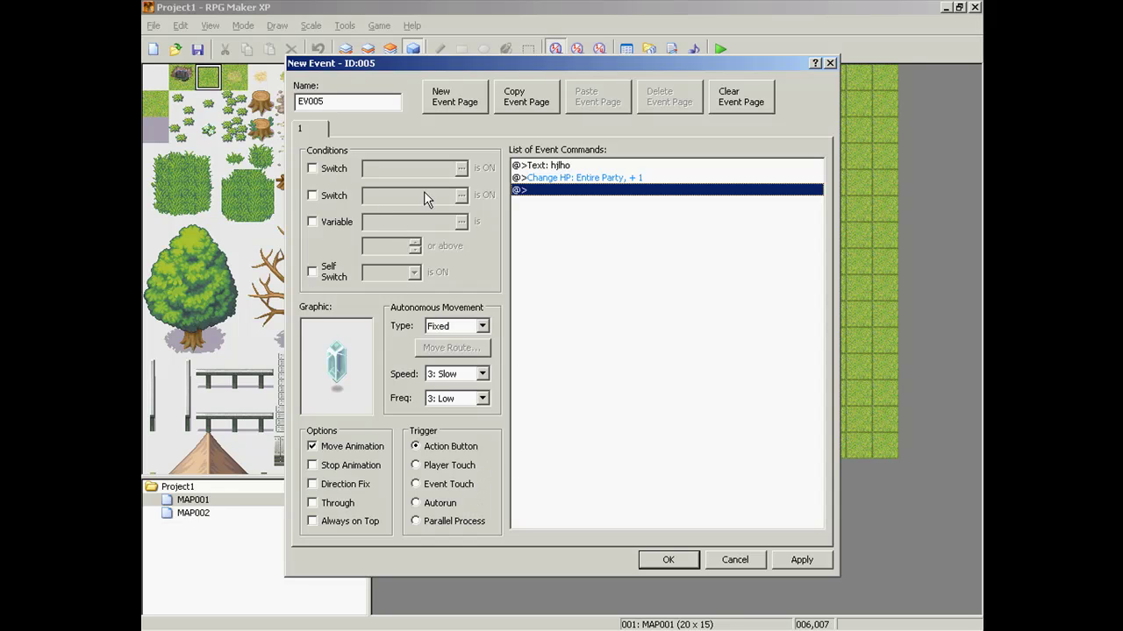
Keep Action Button as the crystal event's trigger and confirm the new event.
{"action": "left_click", "coordinate": [452, 525]}
{"action": "left_click", "coordinate": [447, 452]}
{"action": "left_click", "coordinate": [663, 566]}
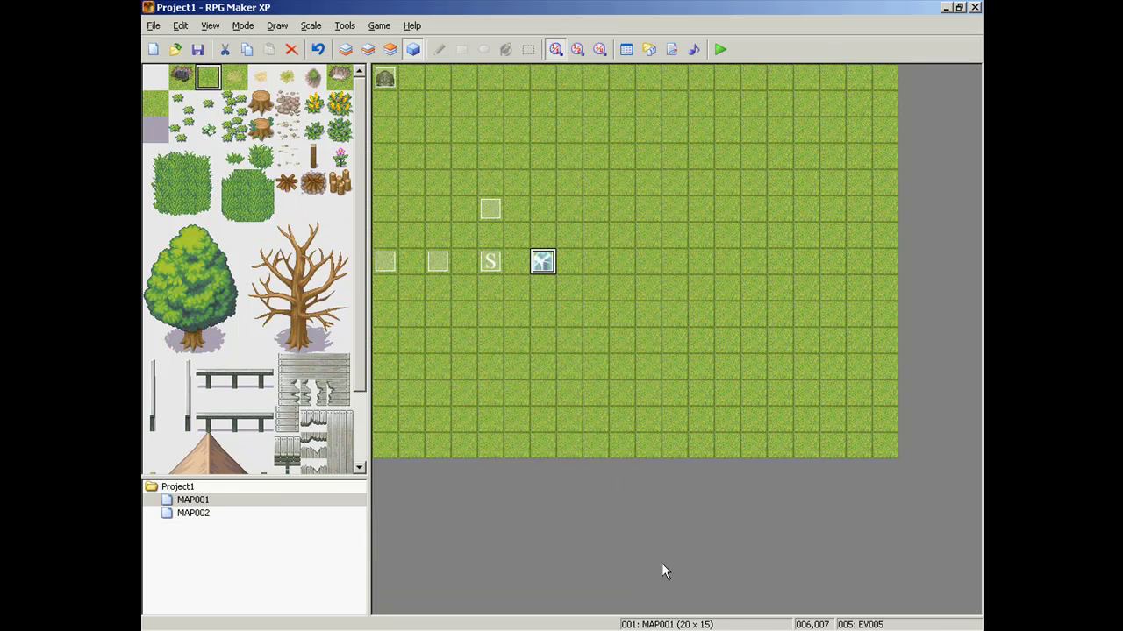
Reopen the crystal event at tile 006,007 and enable its Direction Fix option.
{"action": "left_click", "coordinate": [726, 53]}
{"action": "key", "text": "Escape"}
{"action": "double_click", "coordinate": [541, 267]}
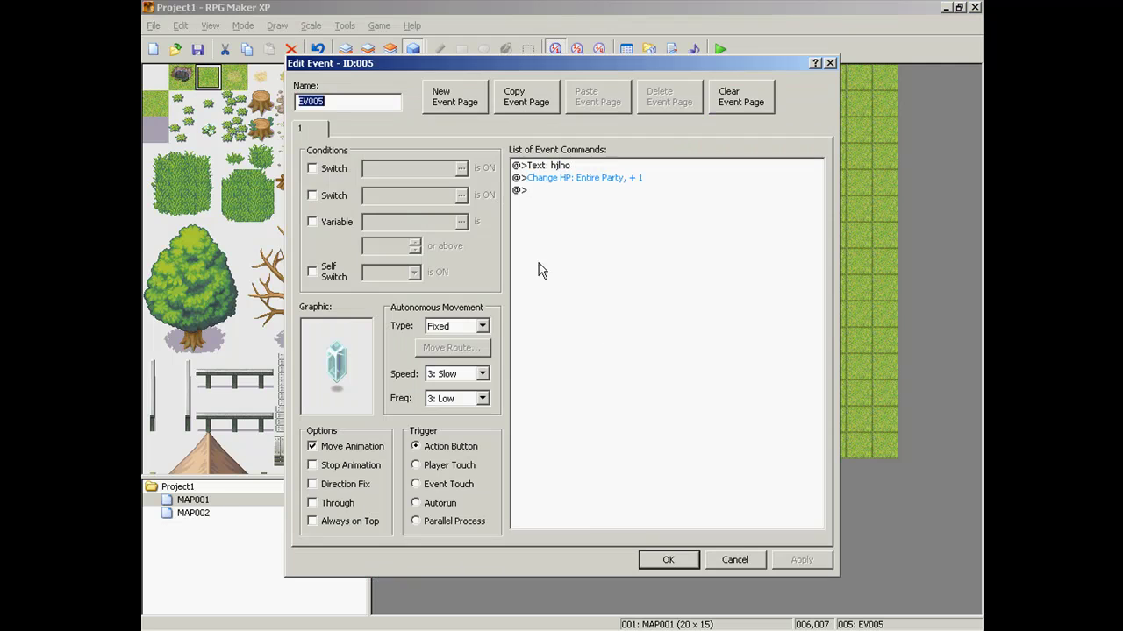
{"action": "left_click", "coordinate": [314, 484]}
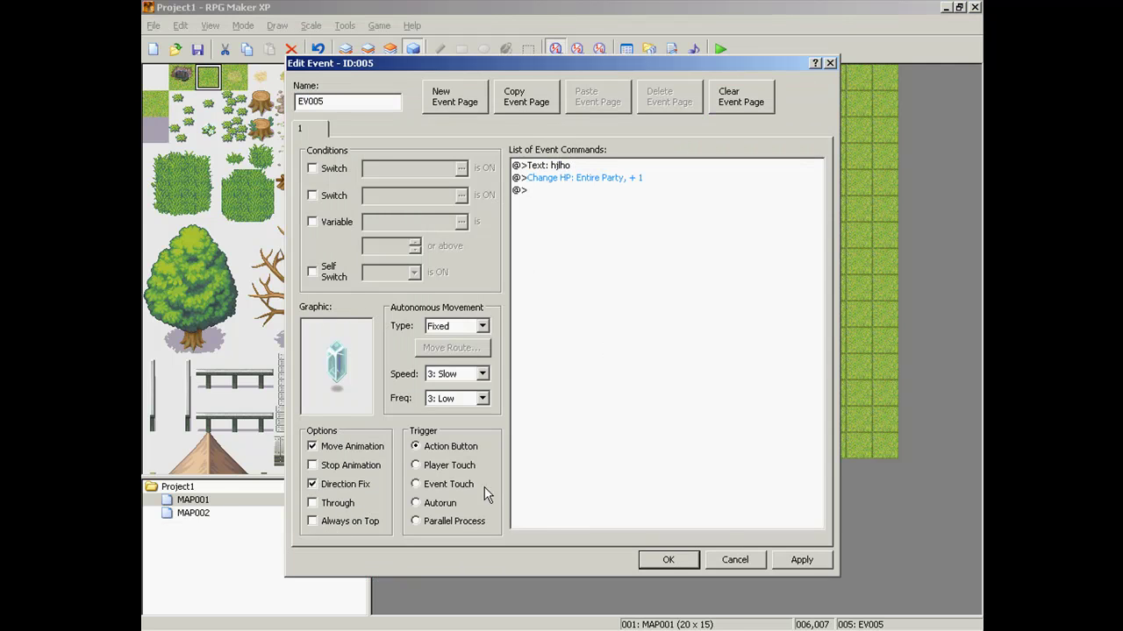
{"action": "left_click", "coordinate": [672, 563]}
Start a playtest with a new game and walk the hero to just below the crystal, facing it.
{"action": "left_click", "coordinate": [720, 49]}
{"action": "left_click", "coordinate": [491, 344]}
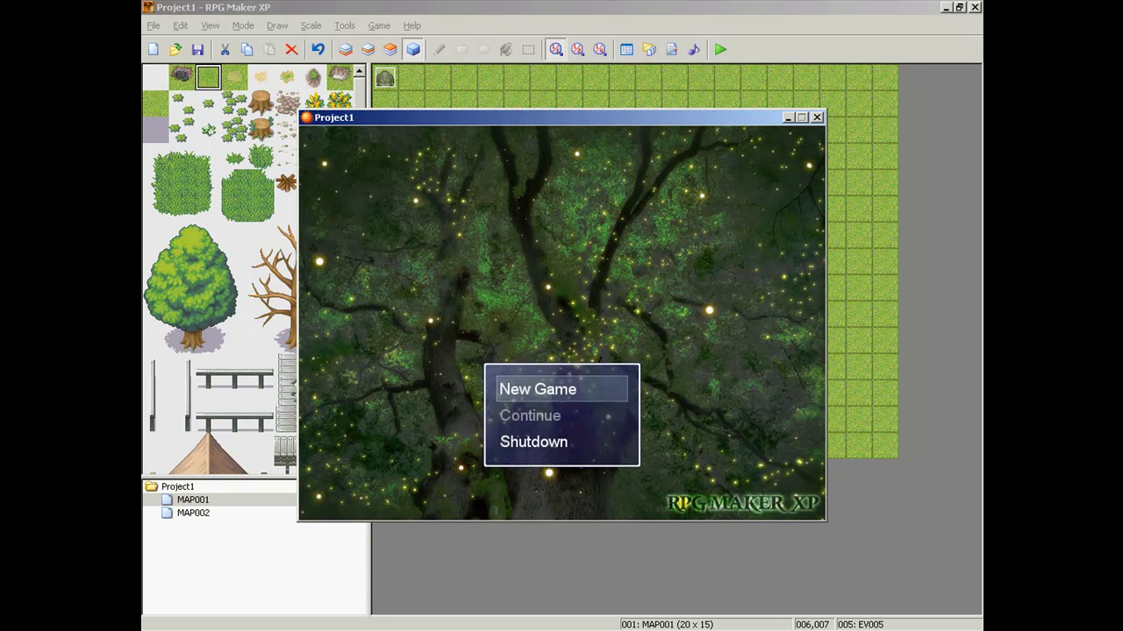
{"action": "key", "text": "Return"}
{"action": "key", "text": "Down"}
{"action": "key", "text": "Down"}
{"action": "key", "text": "Right"}
{"action": "key", "text": "Right"}
{"action": "key", "text": "Up"}
{"action": "key", "text": "Up"}
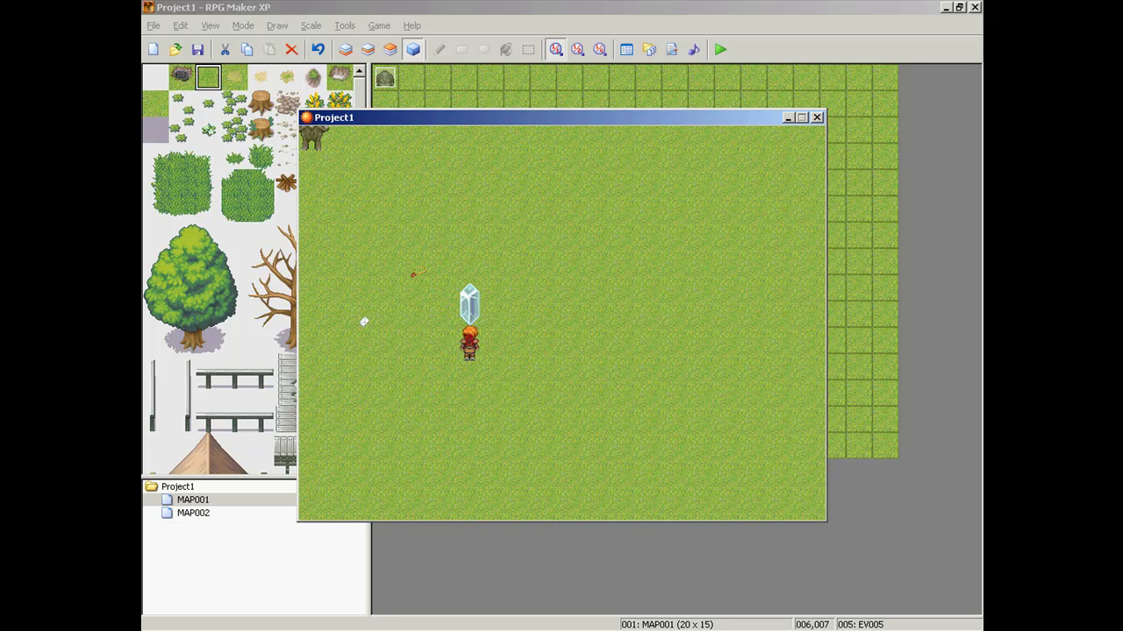
Interact with the crystal repeatedly to test its message, and close the game.
{"action": "key", "text": "Return"}
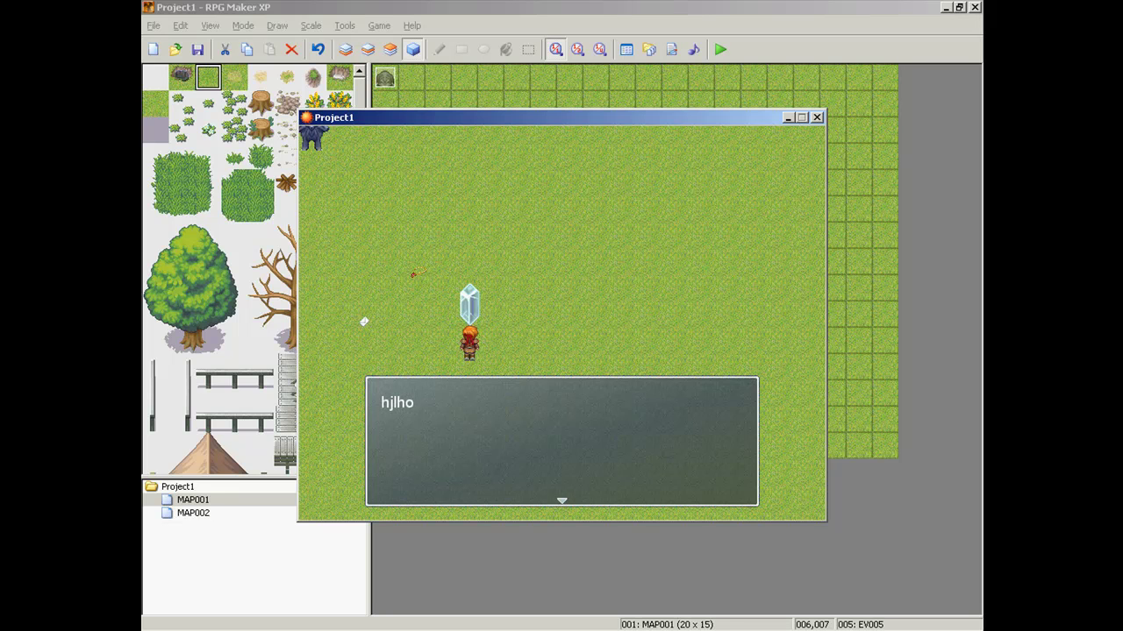
{"action": "key", "text": "Return"}
{"action": "key", "text": "Return"}
{"action": "key", "text": "Return"}
{"action": "key", "text": "Return"}
{"action": "key", "text": "Return"}
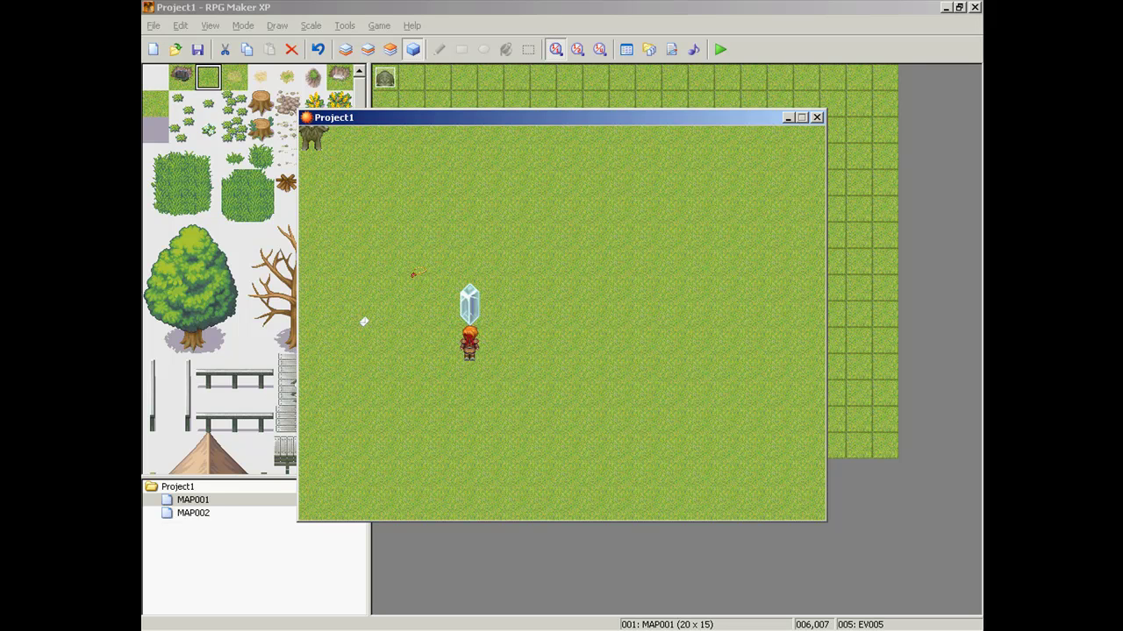
{"action": "left_click", "coordinate": [816, 116]}
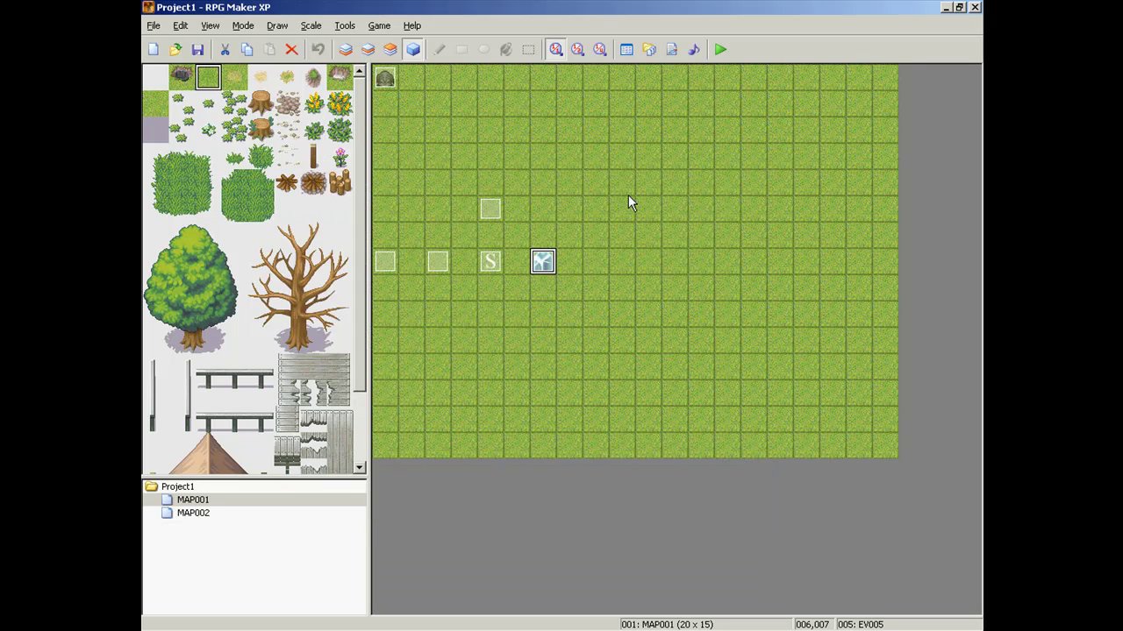
Add a Show Animation command to the crystal event that plays 015: HP Recovery 1 on the Player.
{"action": "double_click", "coordinate": [542, 261]}
{"action": "double_click", "coordinate": [609, 185]}
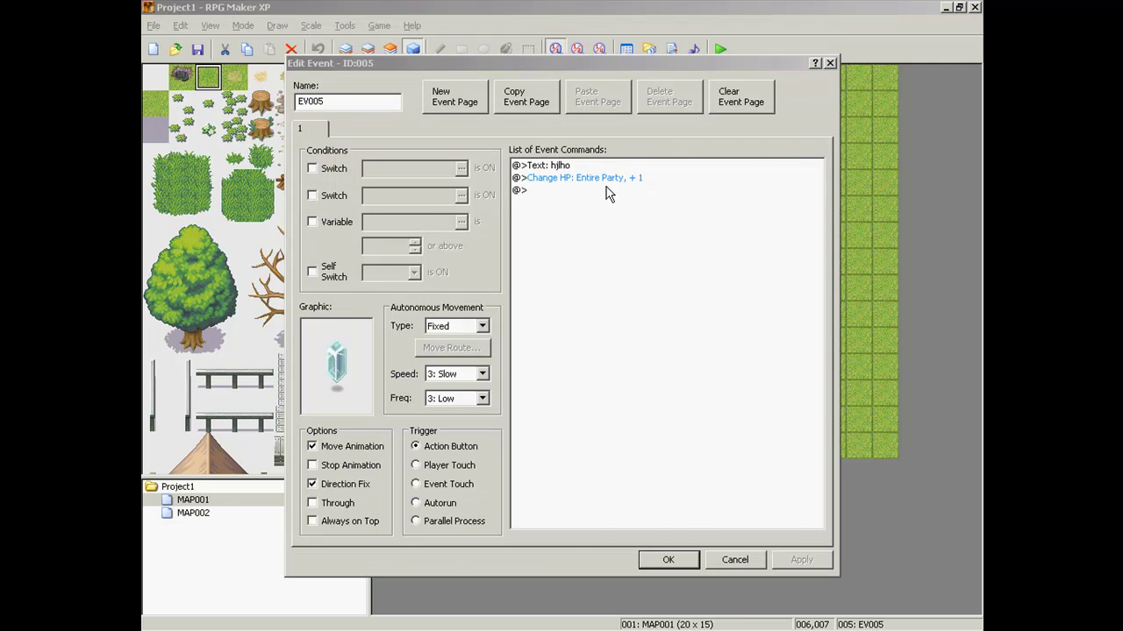
{"action": "left_click", "coordinate": [575, 190]}
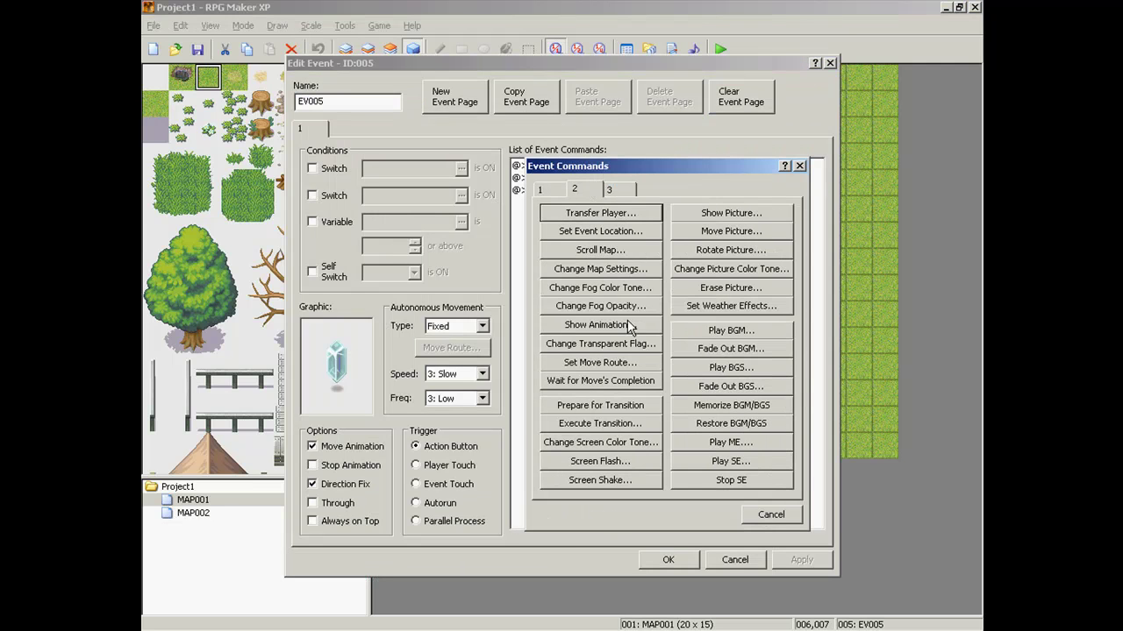
{"action": "left_click", "coordinate": [600, 324]}
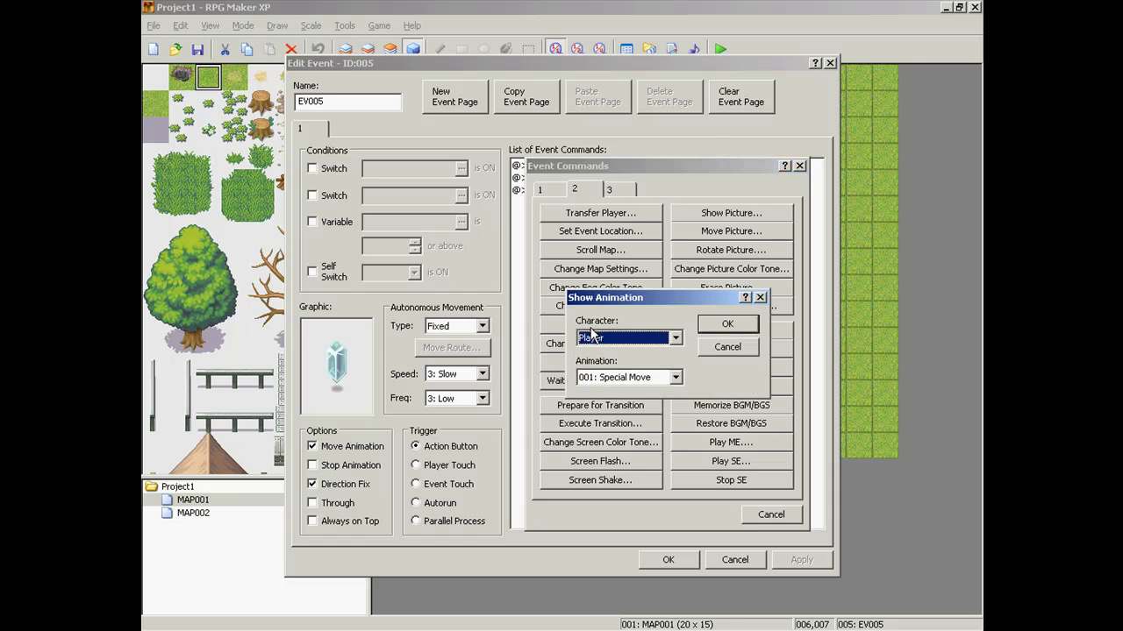
{"action": "left_click", "coordinate": [654, 377]}
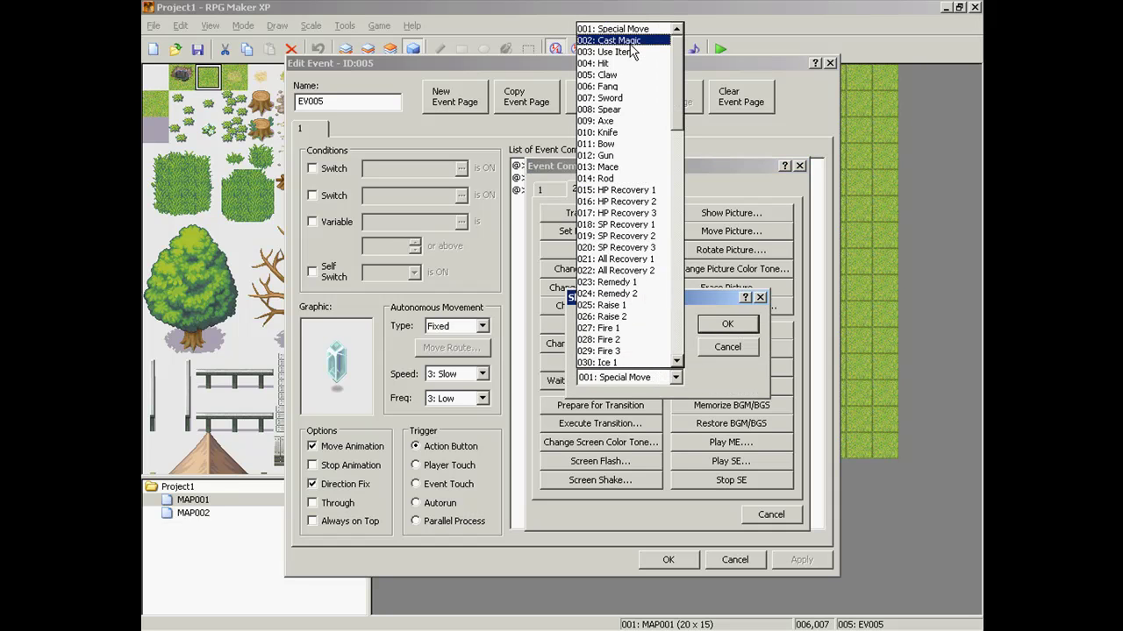
{"action": "left_click", "coordinate": [651, 191]}
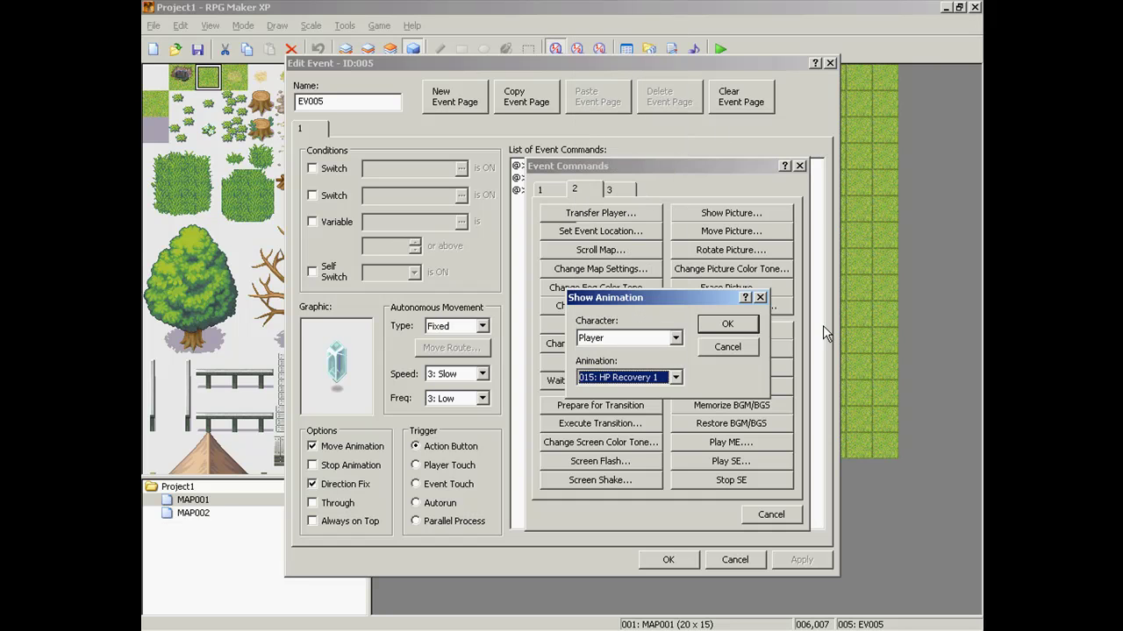
{"action": "left_click", "coordinate": [727, 324]}
{"action": "left_click", "coordinate": [666, 564]}
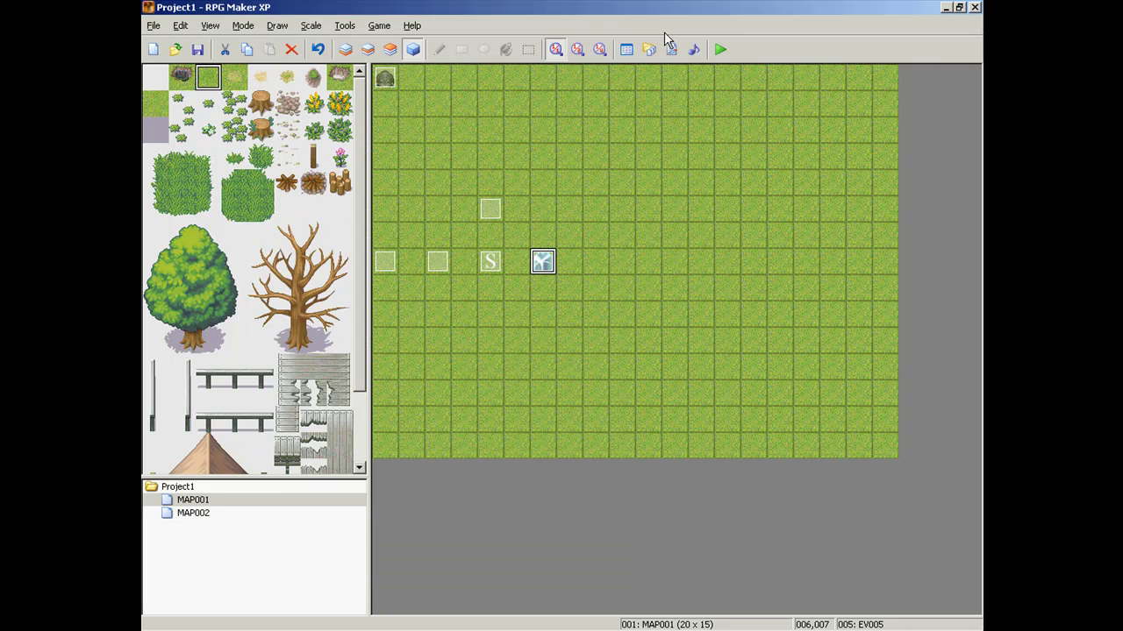
Playtest in a new game, walk the hero to the crystal and interact with it to test the animation.
{"action": "left_click", "coordinate": [717, 48]}
{"action": "left_click", "coordinate": [496, 341]}
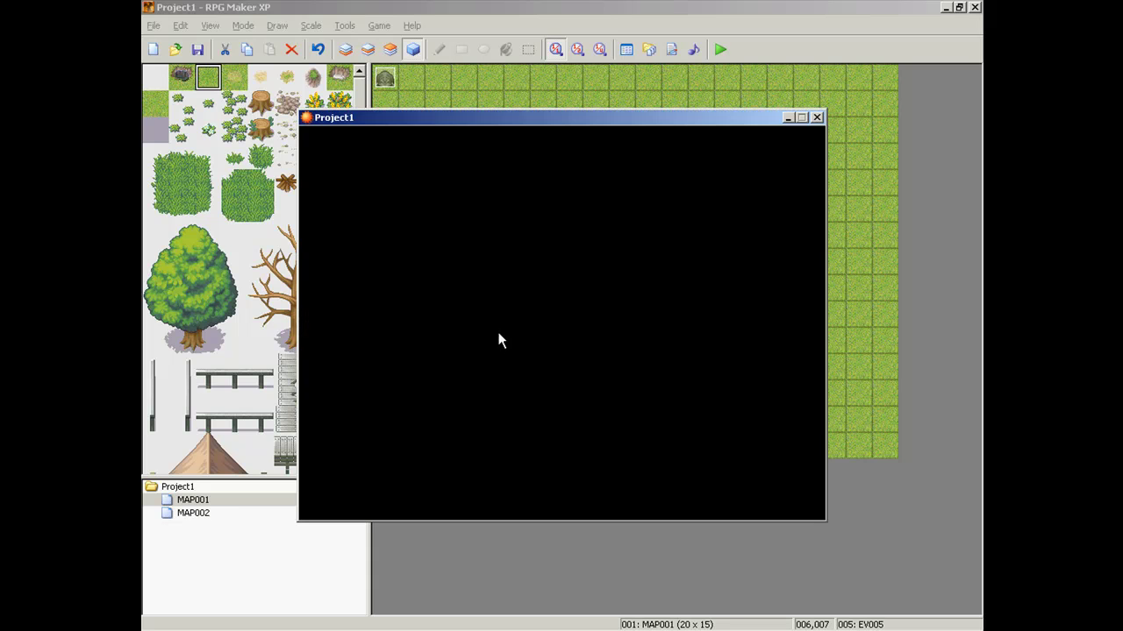
{"action": "key", "text": "Return"}
{"action": "key", "text": "Right"}
{"action": "key", "text": "Down"}
{"action": "key", "text": "Return"}
{"action": "key", "text": "Return"}
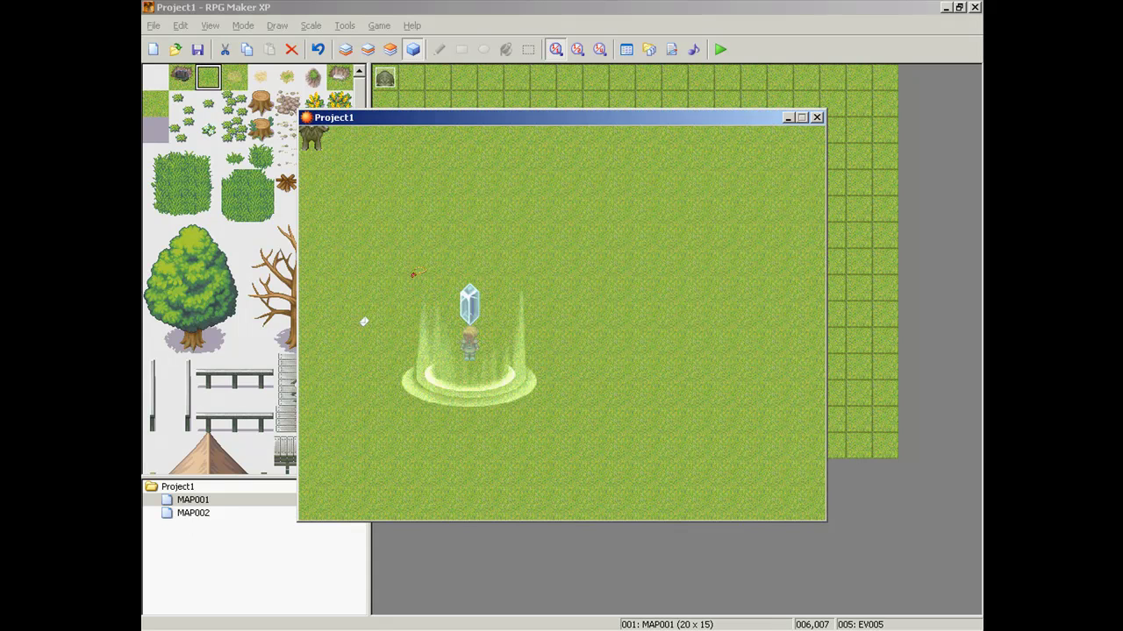
Interact with the crystal again to retest its message and animation, and walk the hero away from it.
{"action": "key", "text": "Left"}
{"action": "key", "text": "Up"}
{"action": "key", "text": "Return"}
{"action": "key", "text": "Return"}
{"action": "key", "text": "Left"}
{"action": "key", "text": "Down"}
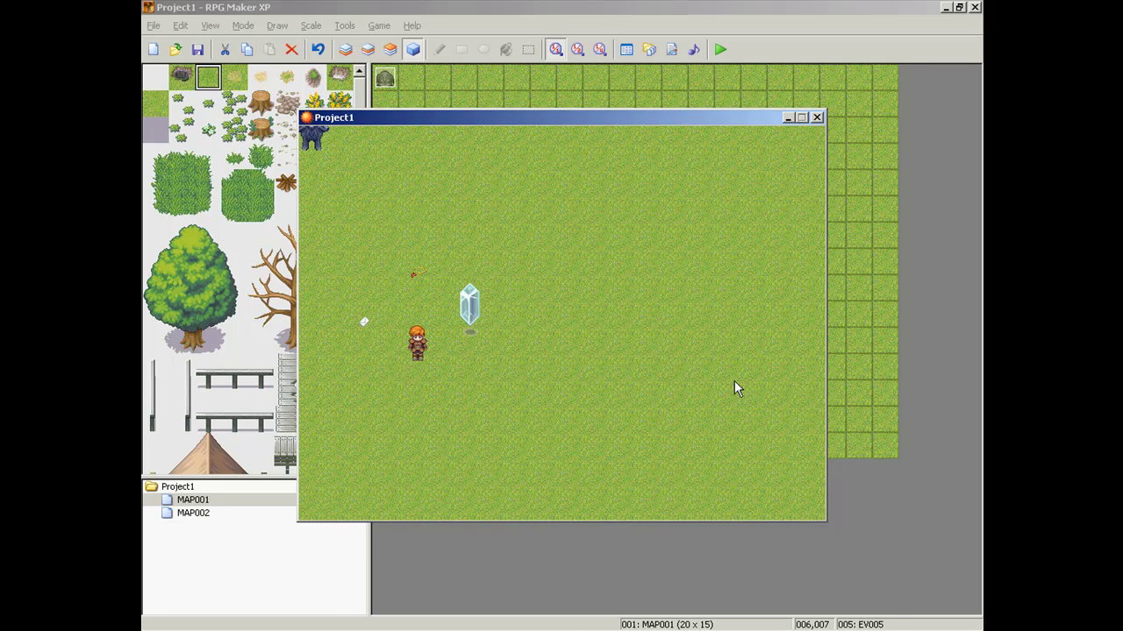
{"action": "mouse_move", "coordinate": [593, 626]}
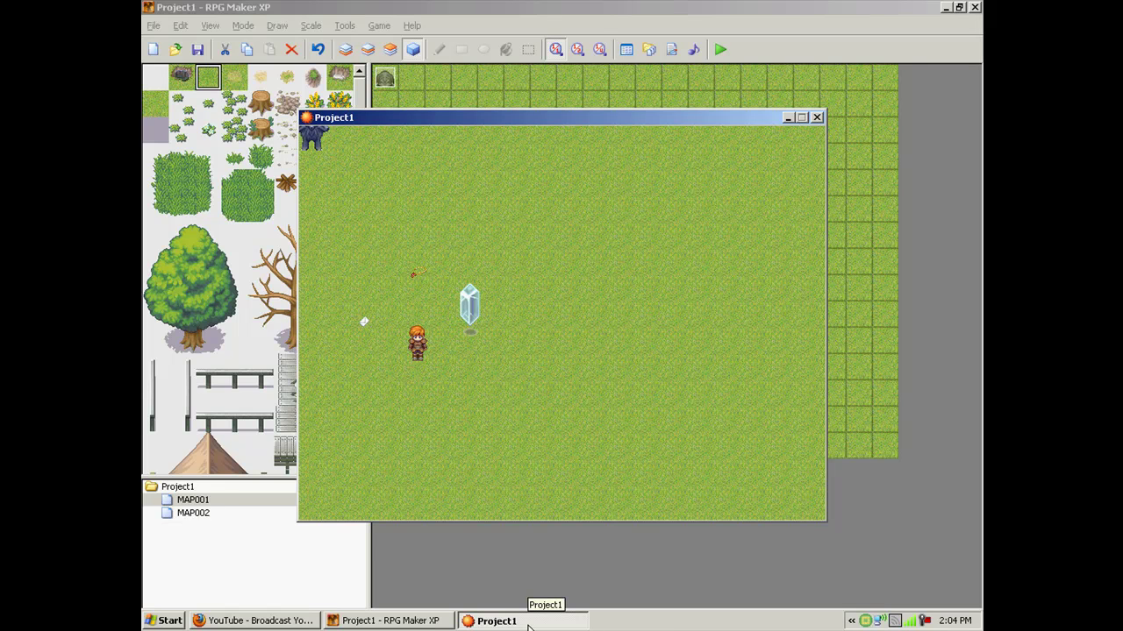